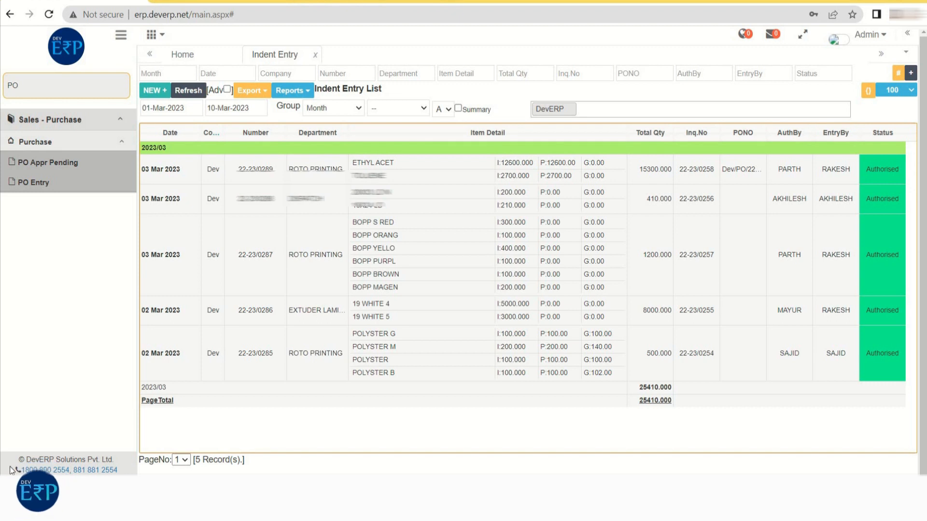
- Open the BOPP ink indent of 03 Mar 2023 and set BOPP S RED INK's machine to MANUAL WORK and required date to 16-Mar-2023
double_click(165, 270)
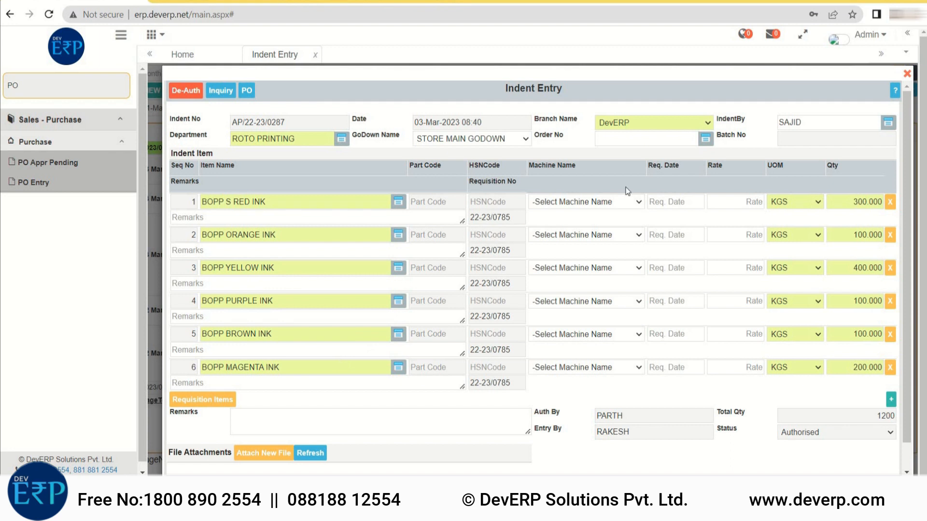
click(604, 203)
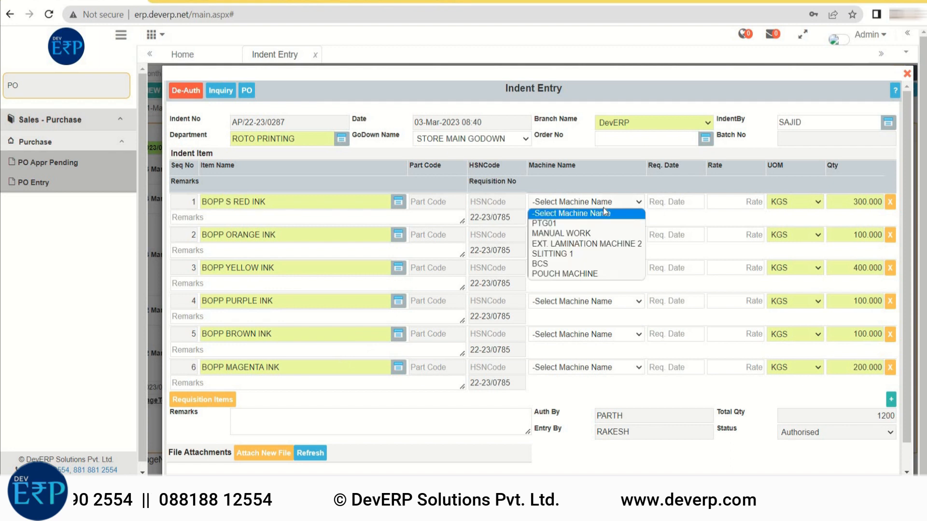
click(576, 234)
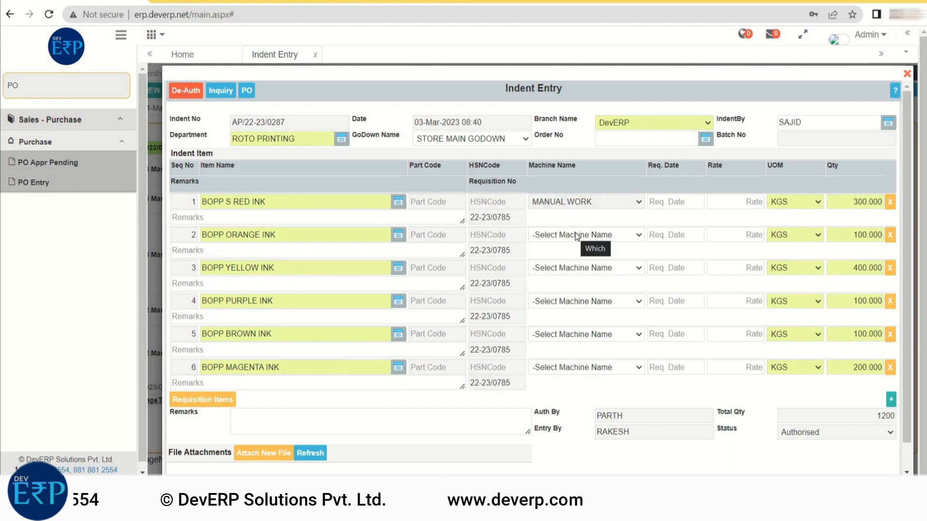
click(675, 201)
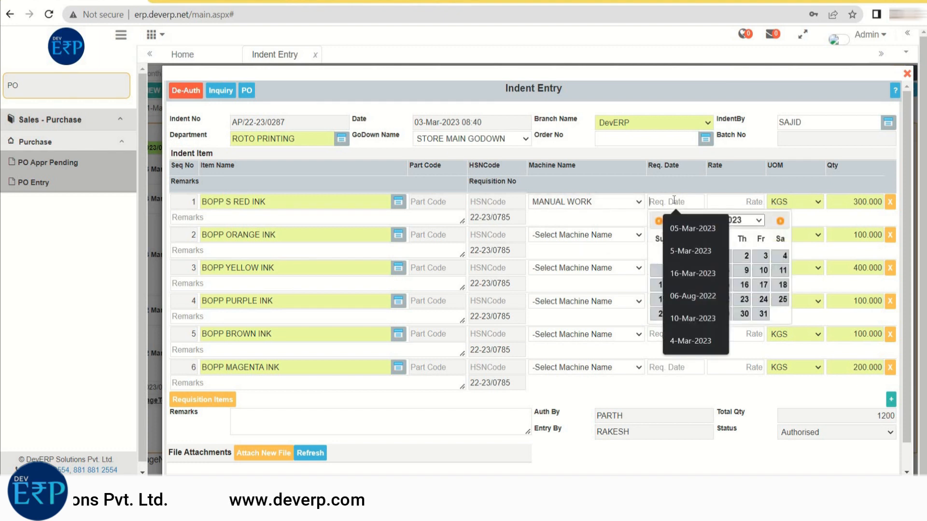
click(745, 286)
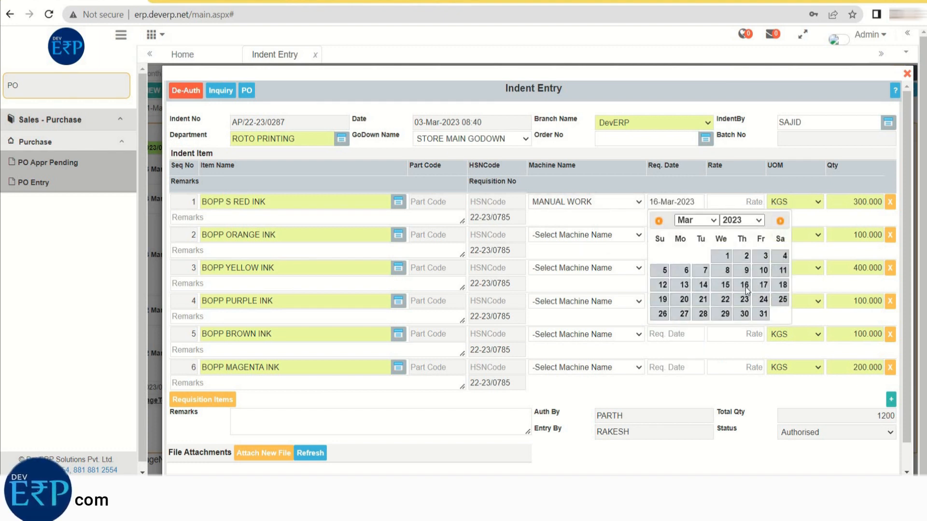
- Enter rate 654 for the red ink, and dates and rates for the others: 23-Mar 66, 15-Mar 655, 23-Mar 444, 22-Mar 444, 16-Mar 444
click(756, 202)
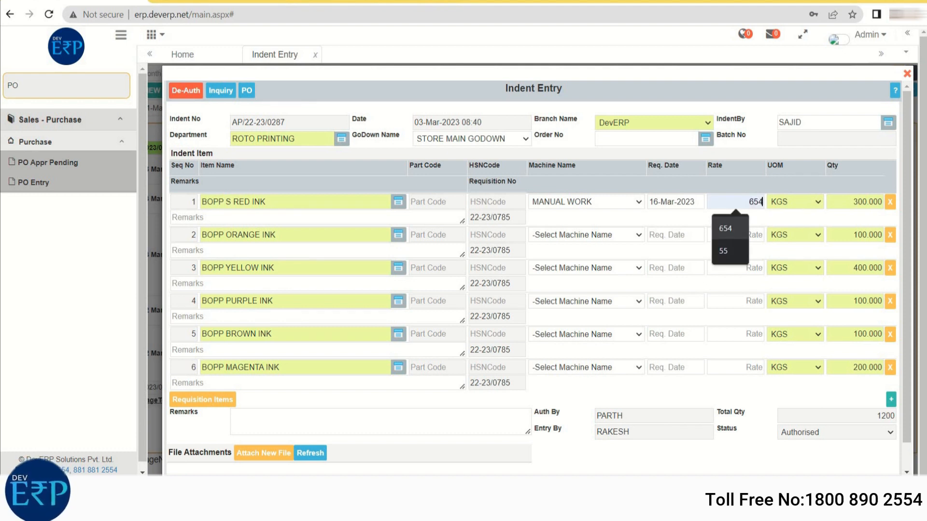
click(724, 236)
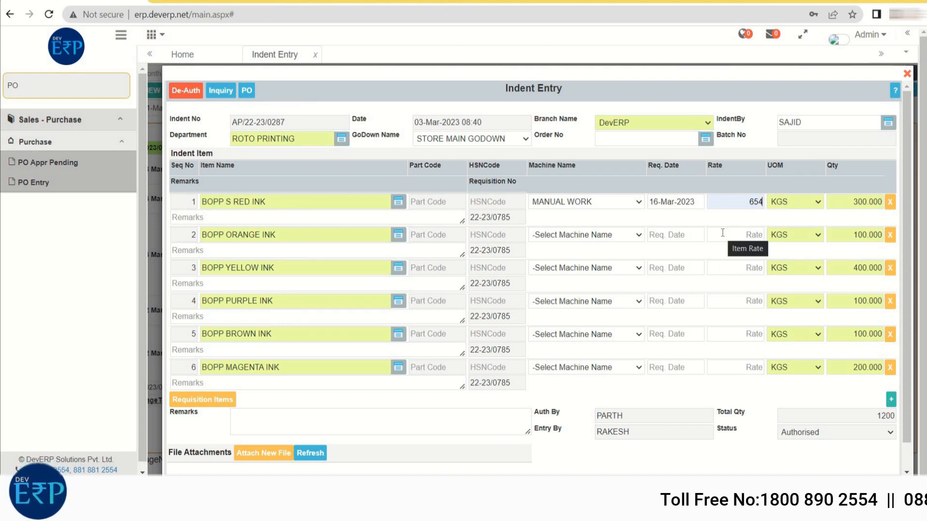
click(671, 235)
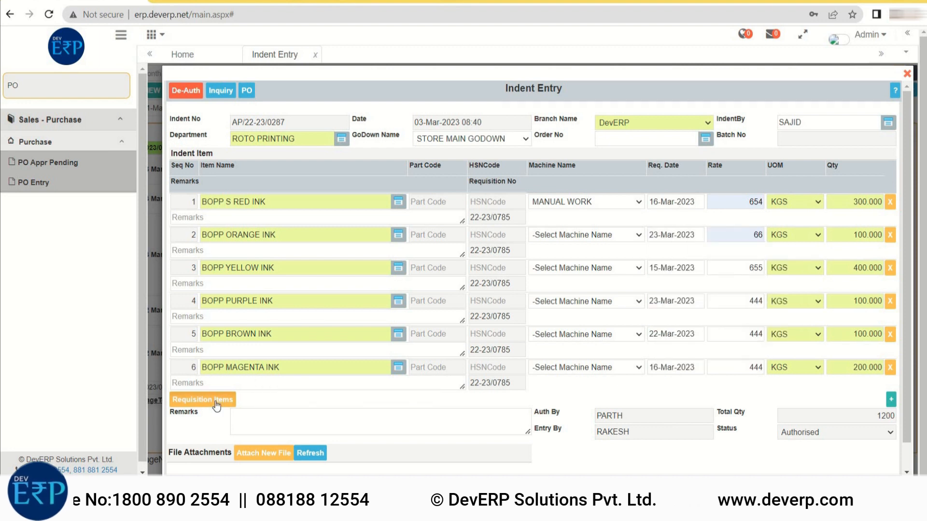
- View the requisition items available for the indent and close the list without selecting any
click(216, 401)
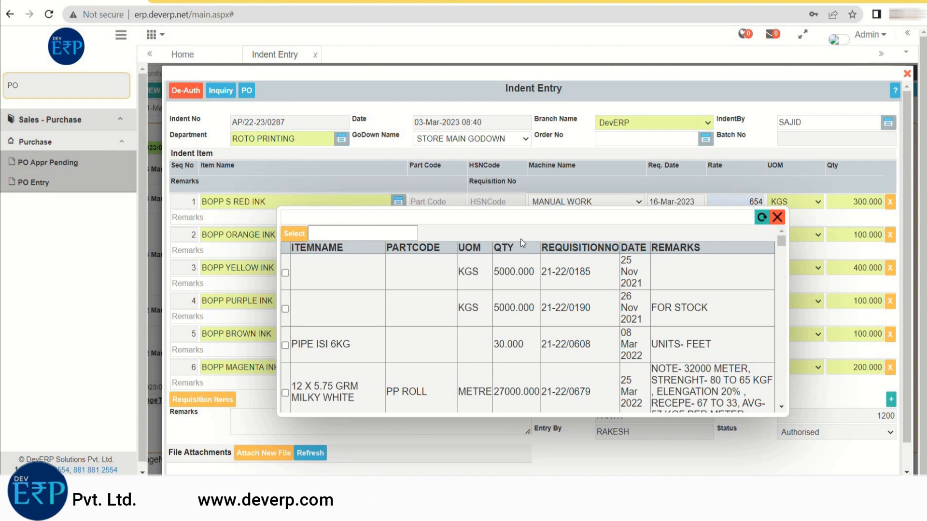
click(777, 218)
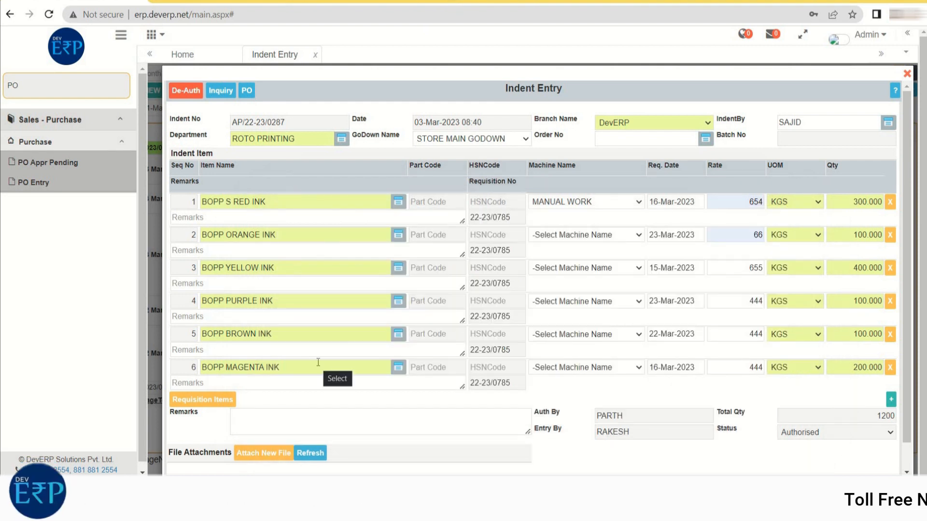
- Create a purchase order from the indent, valid till 31-Mar-2023, with Purchase Order as the PO type
click(247, 91)
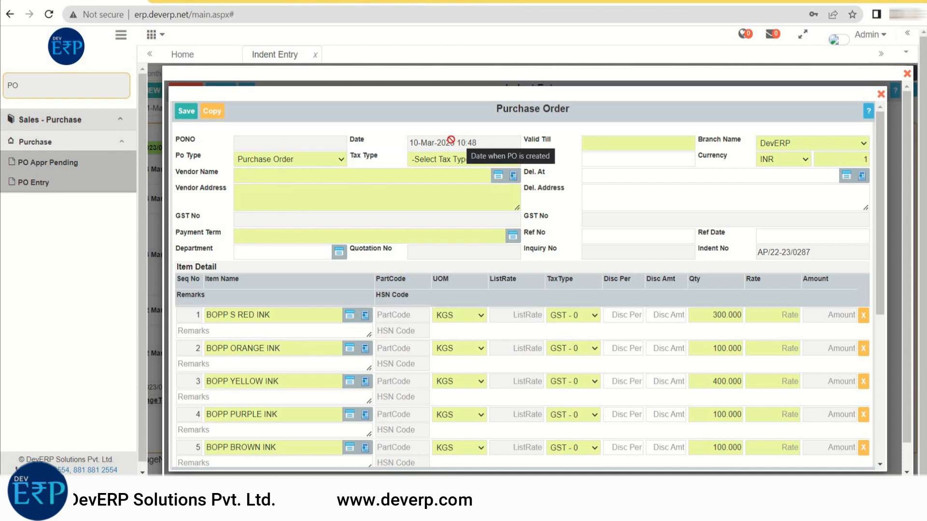
click(601, 141)
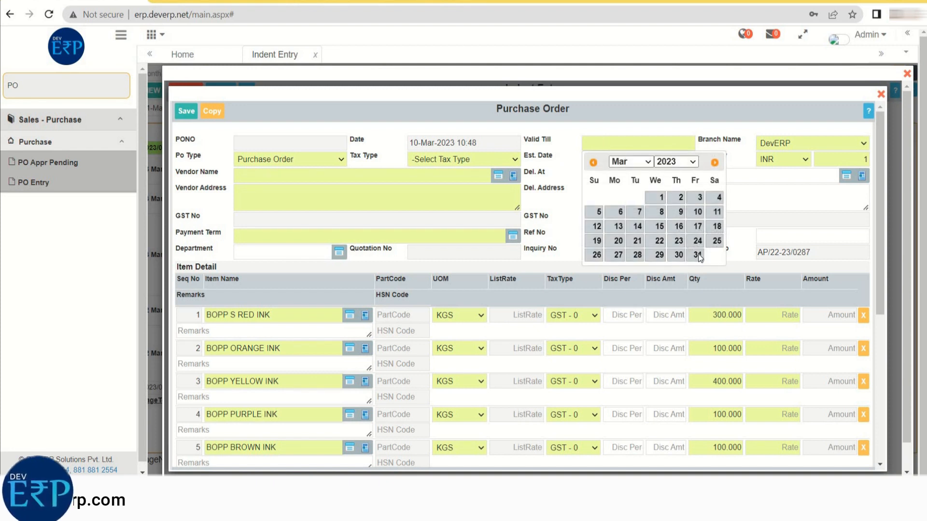
click(697, 256)
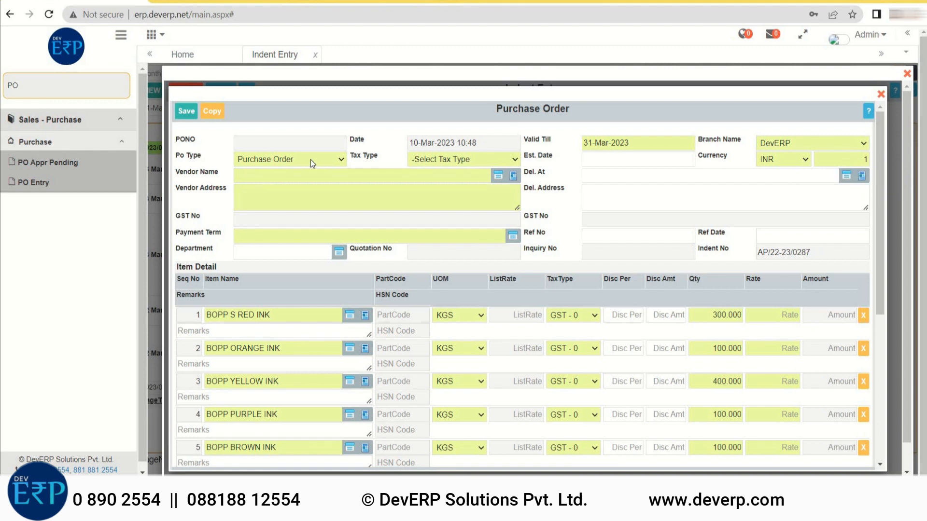
click(338, 159)
click(323, 179)
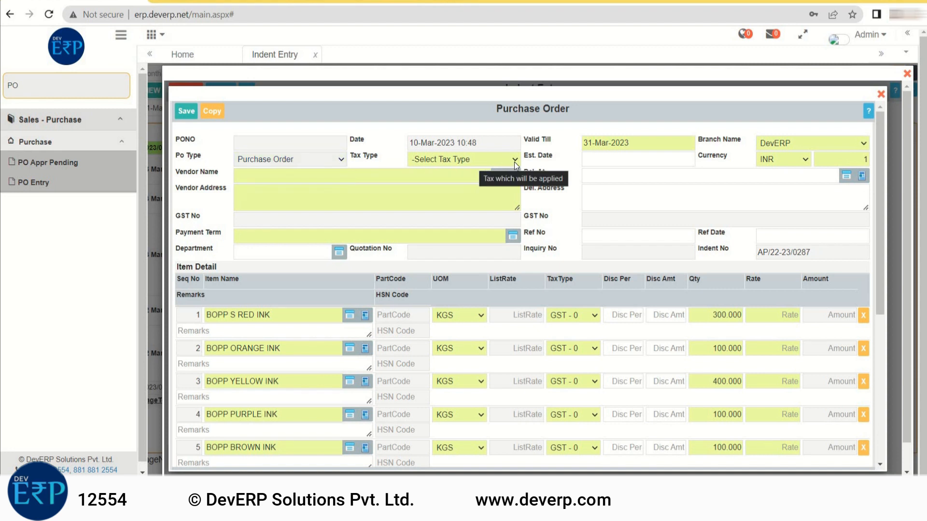
- Set the purchase order's tax type to PURCHASE GST 18% and its estimated date to 16-Mar-2023
click(515, 158)
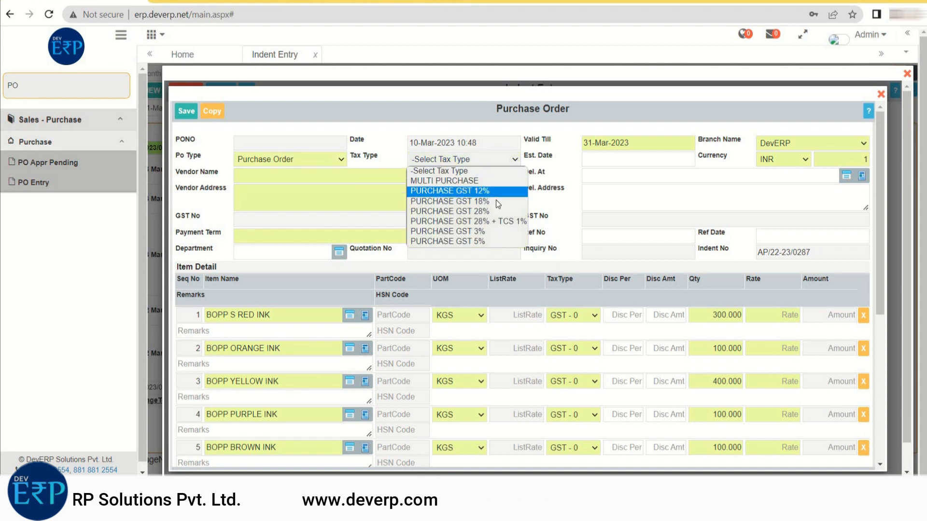
click(496, 199)
click(602, 158)
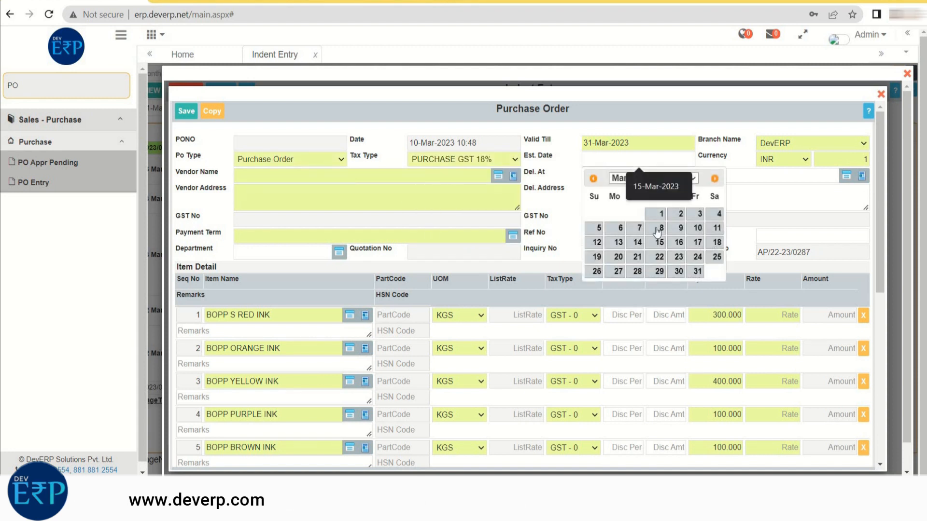
click(679, 242)
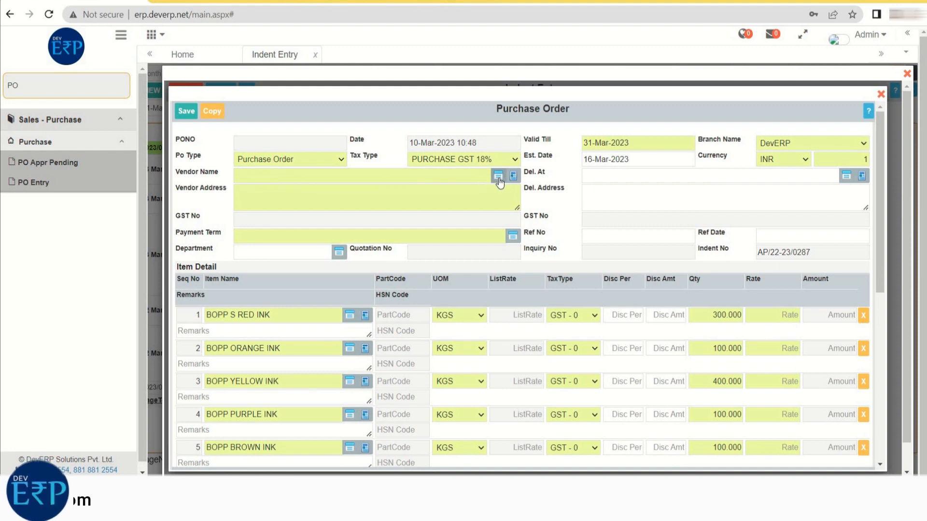
- Choose HINDUSTAN AGRO CHEMICALS & FERTILIZERS as the vendor and DEVERP SOLUTION PVT LTD as the delivery place
click(498, 176)
click(260, 245)
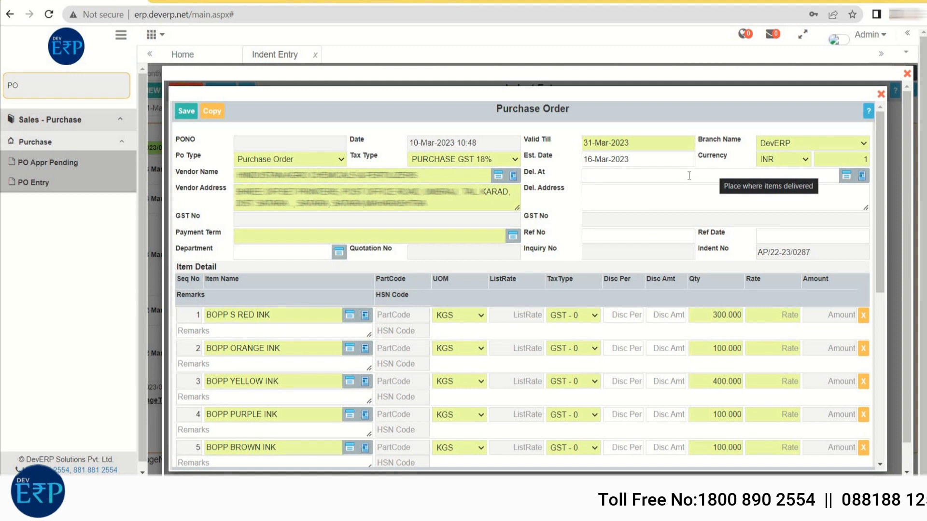
click(847, 176)
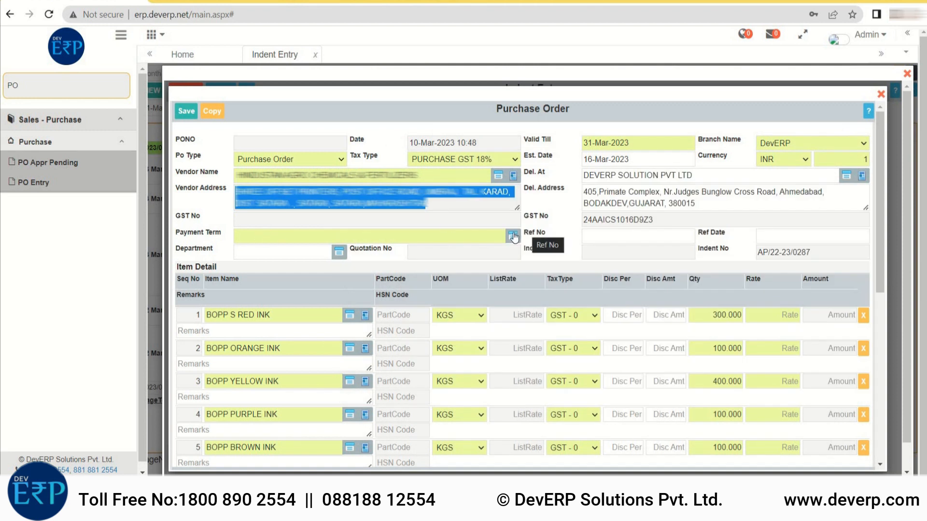
- Set the purchase order's payment term to 7 Days and leave the reference number empty
click(513, 236)
click(580, 285)
click(608, 236)
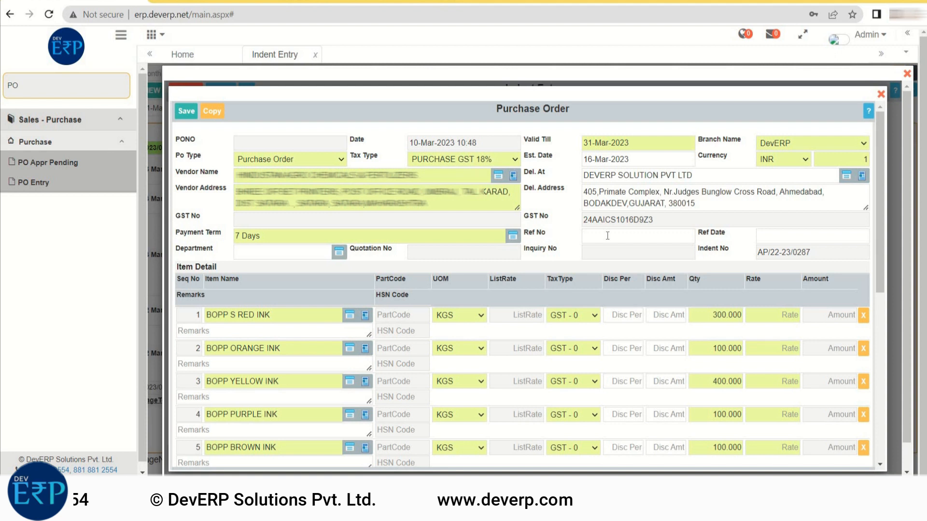
- Set the purchase order's reference date to 7-Mar-2023 and its department to IT & Software
click(777, 238)
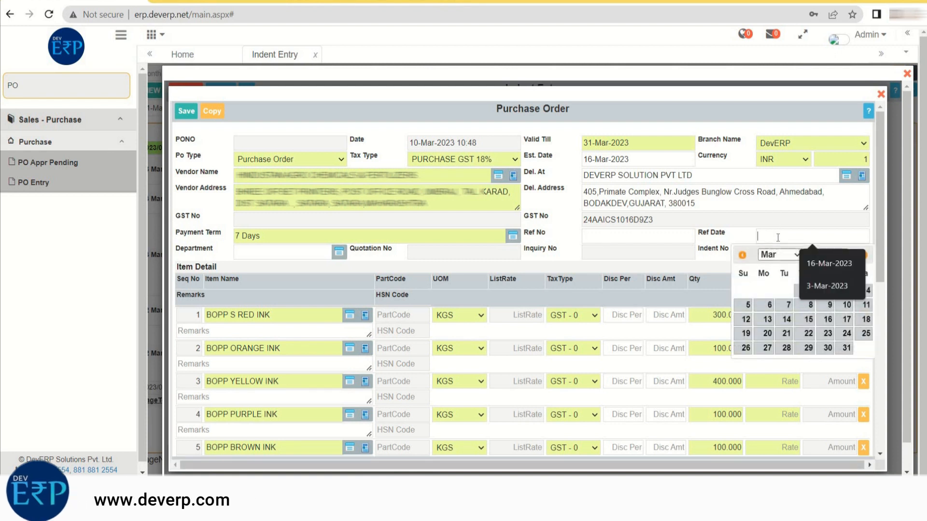
click(785, 306)
click(339, 252)
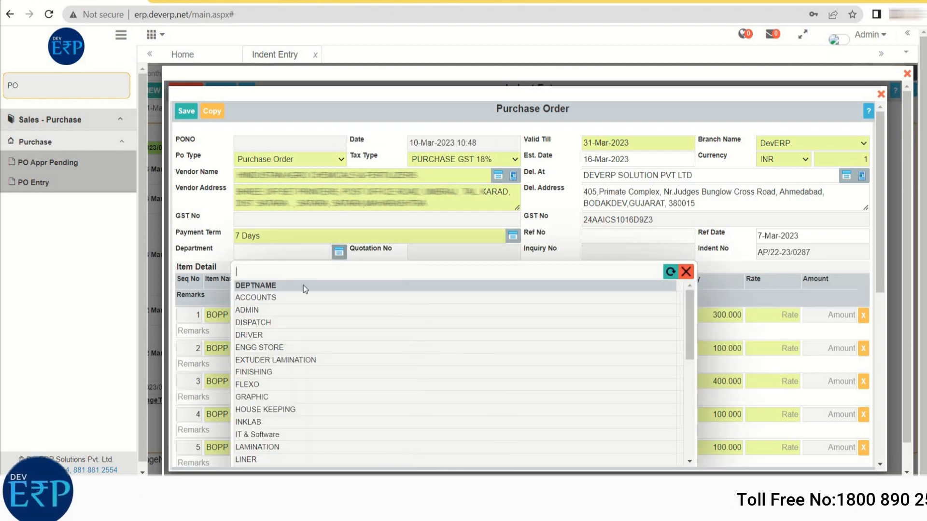
click(257, 434)
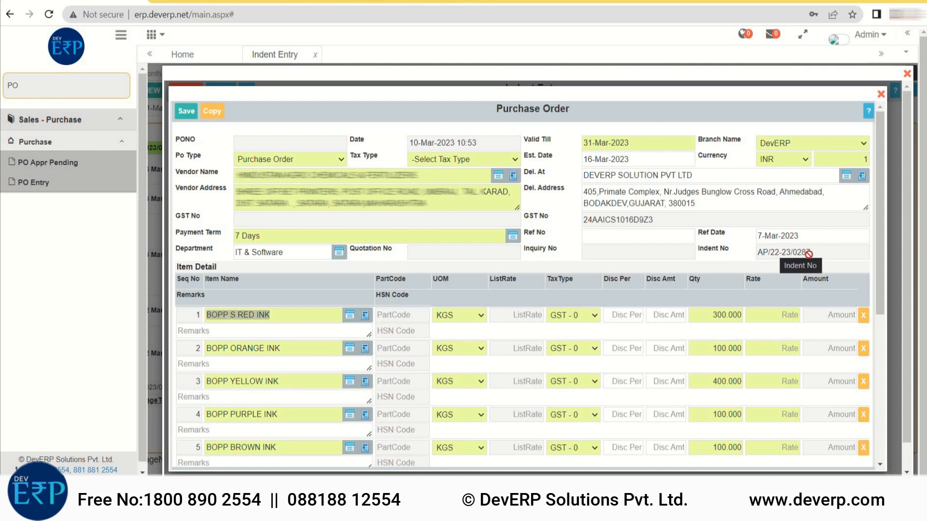
- Enter the item rates: red 543, orange 343, yellow 433, purple 322, brown 333 and magenta 4444
scroll(471, 246, down, 2)
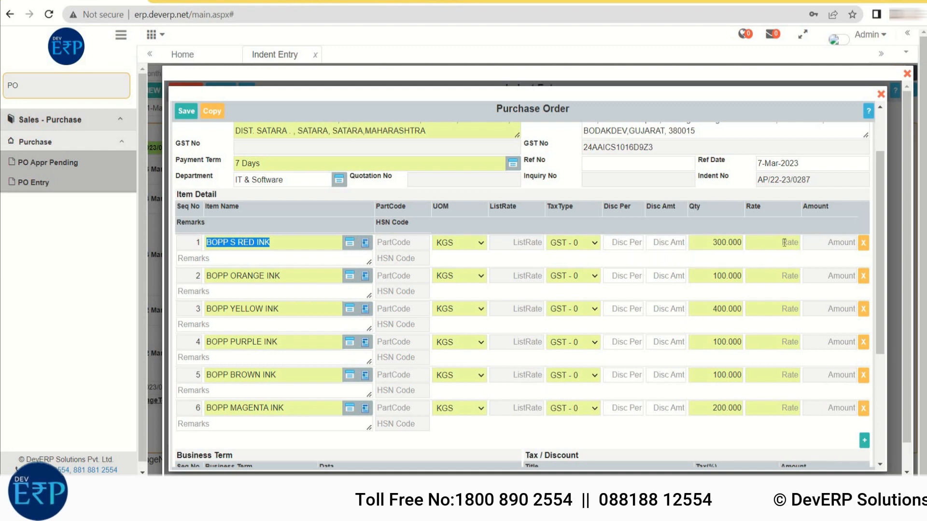
click(785, 243)
text(543)
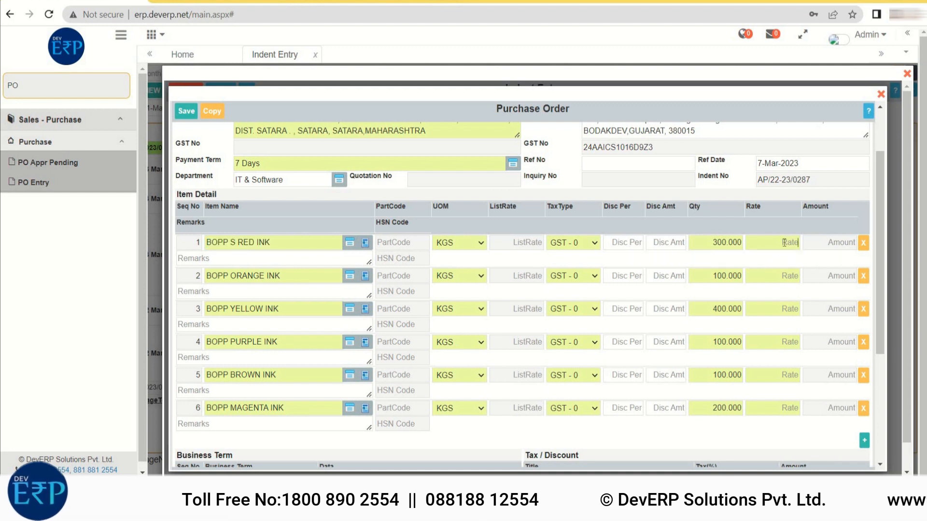
click(792, 277)
text(343)
click(785, 308)
text(433)
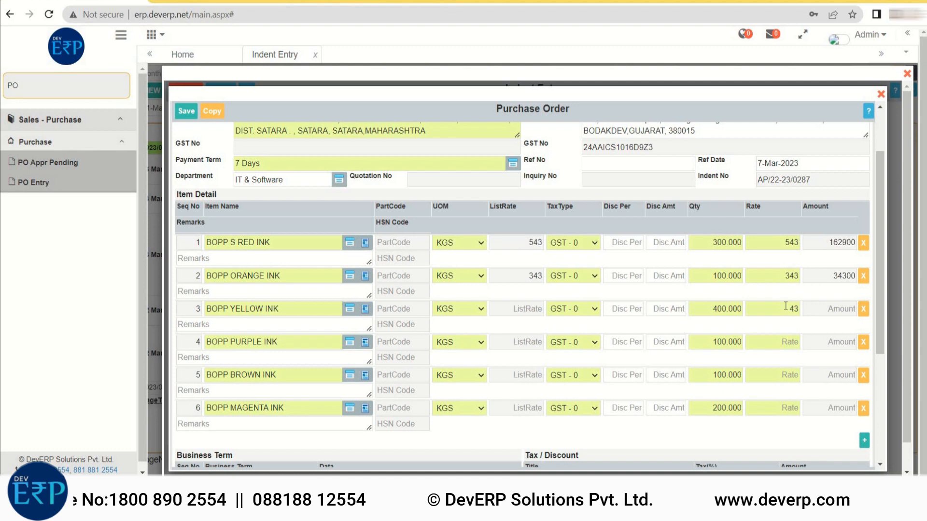
click(783, 341)
text(322)
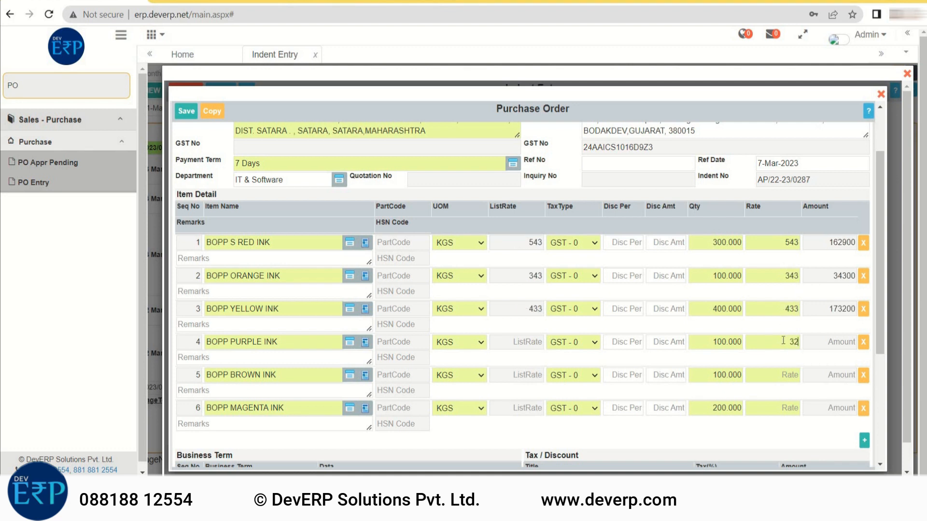
click(786, 379)
text(333)
click(786, 408)
text(4444)
- Add two business terms to the purchase order, INTEREST TERMS and MOQ
scroll(652, 300, down, 3)
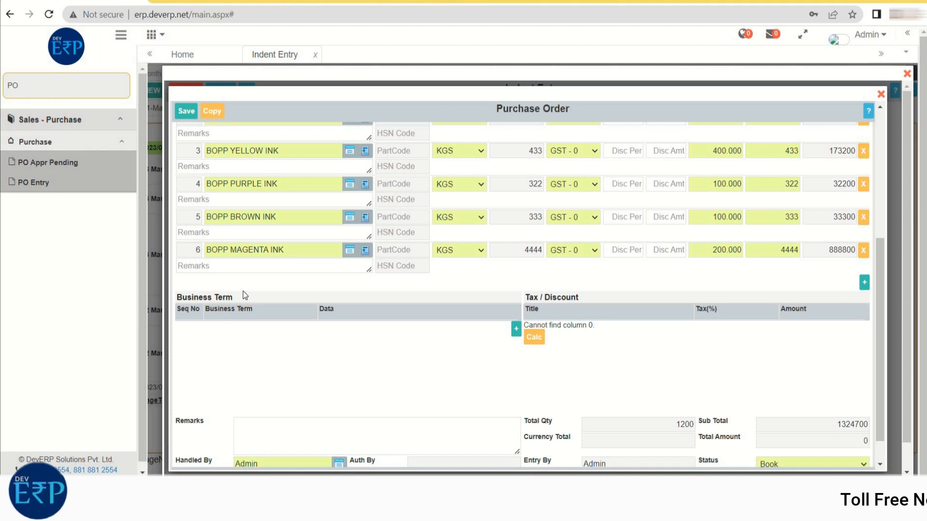
click(516, 330)
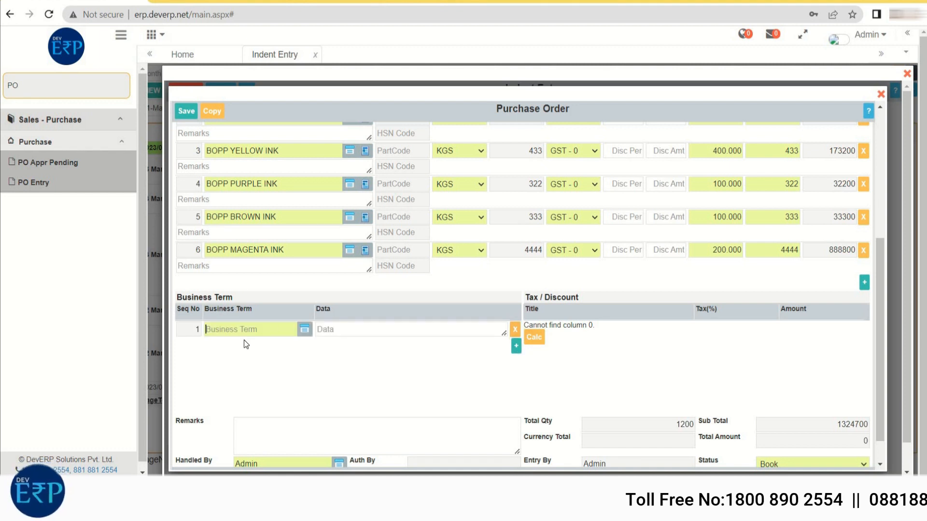
click(304, 331)
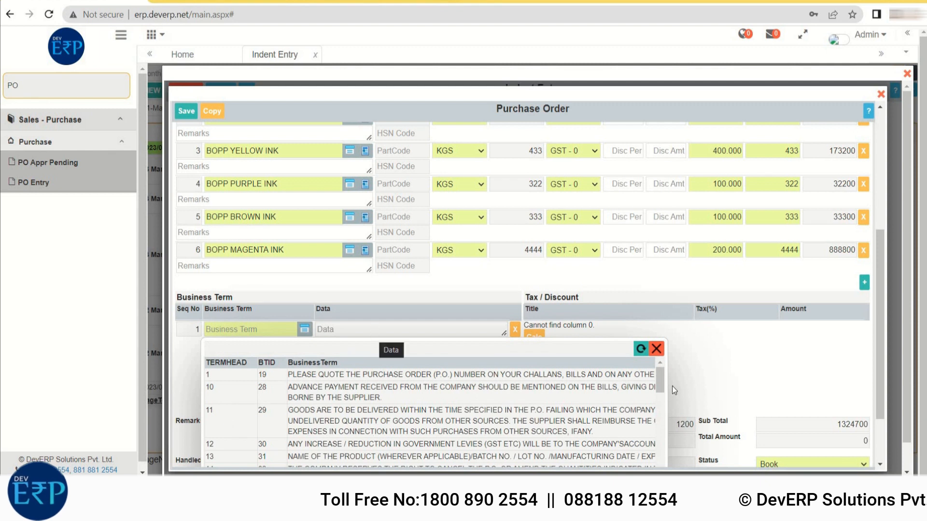
scroll(663, 433, down, 5)
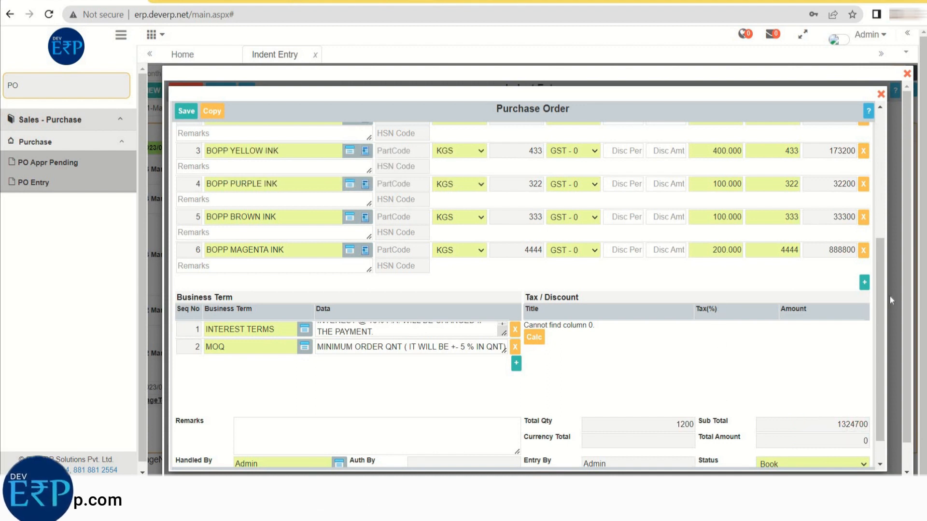
- Reselect PURCHASE GST 18% as the tax type and save the purchase order
scroll(262, 300, up, 5)
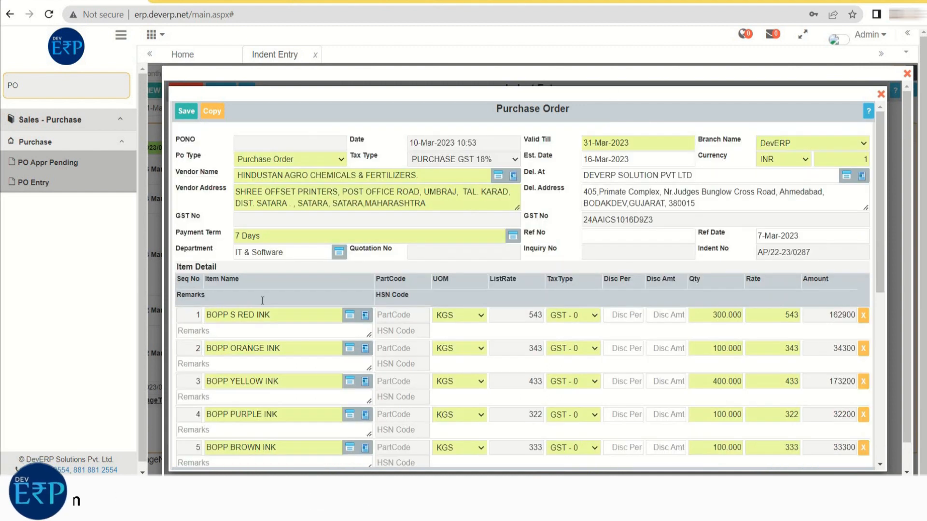
click(179, 113)
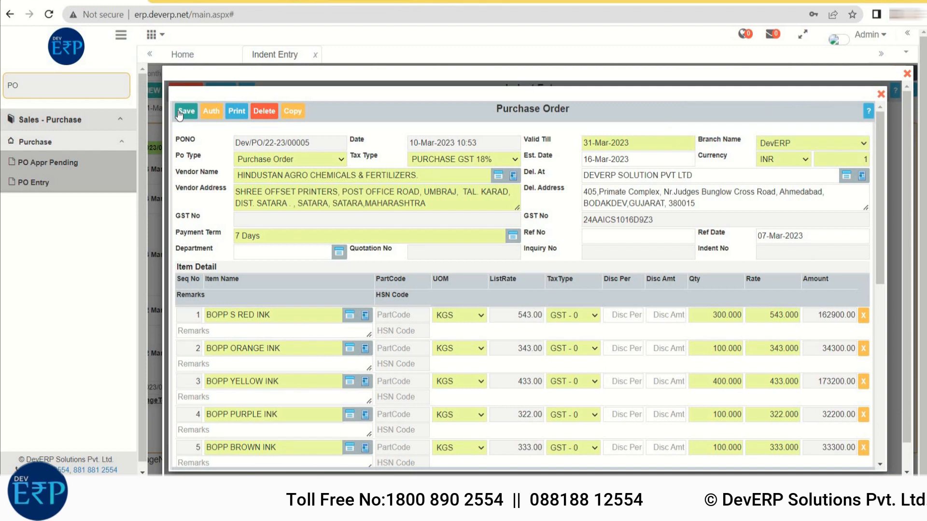
- Search the menu for "po", go to PO Entry and start a new purchase order
double_click(13, 85)
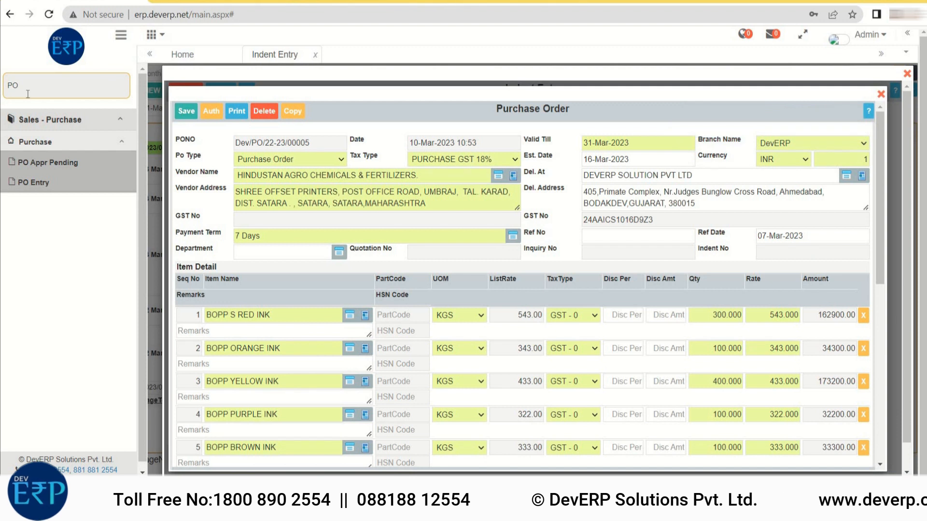
key(BackSpace)
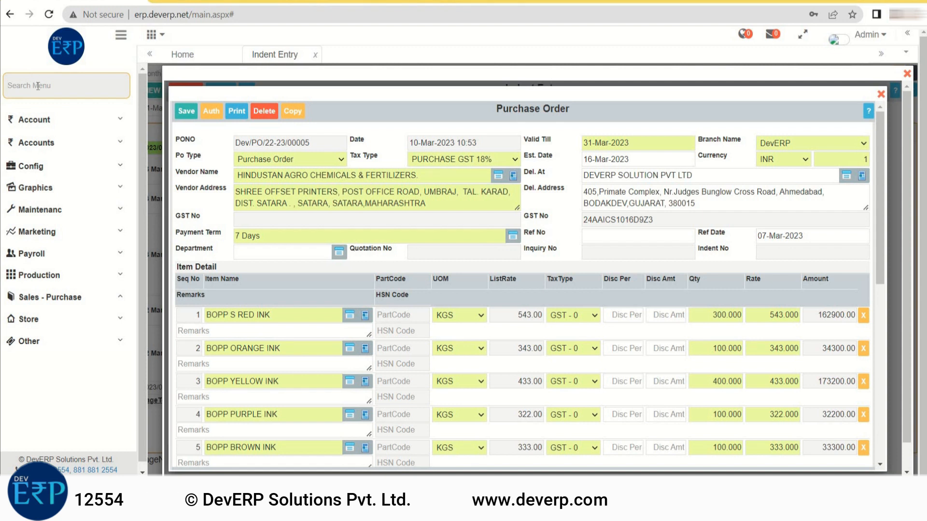
text(po)
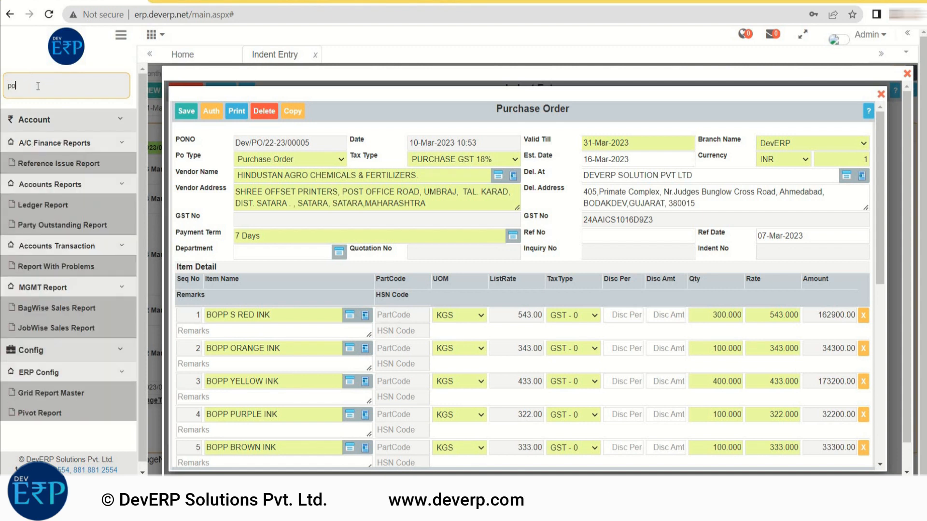
click(31, 184)
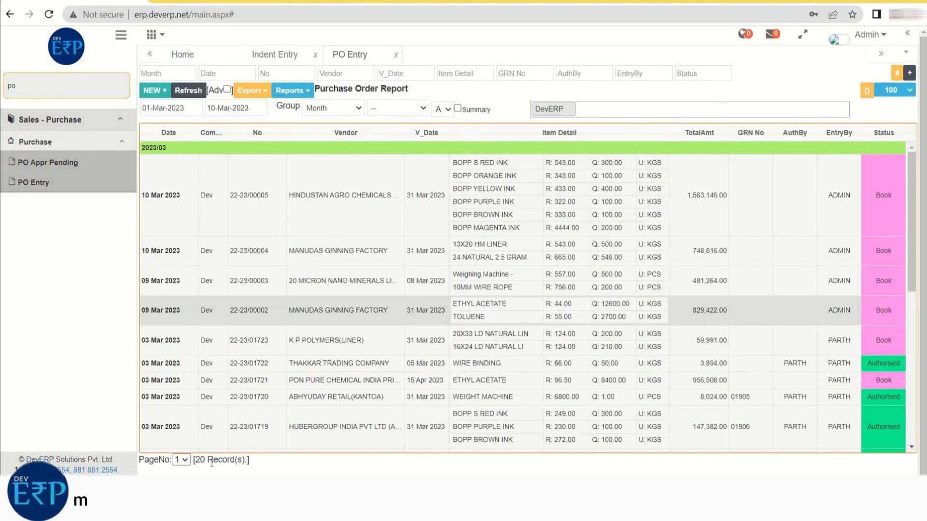
click(155, 90)
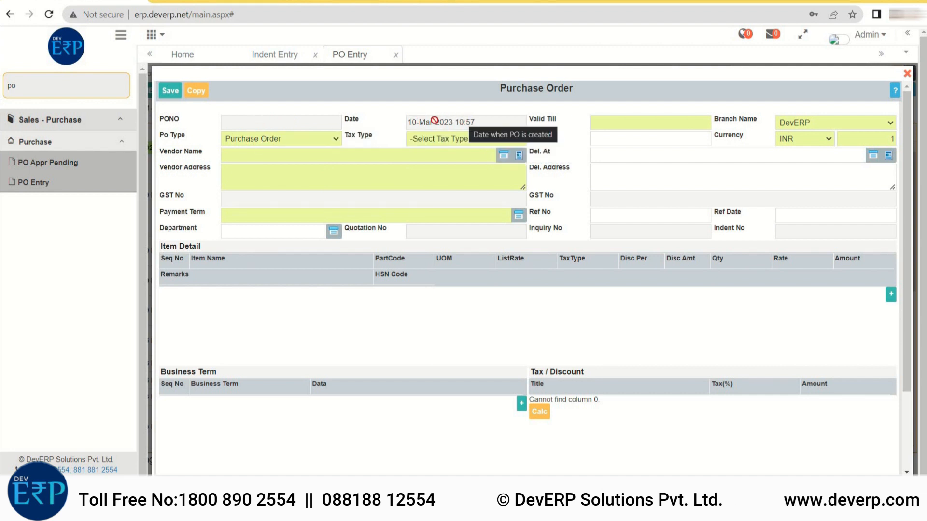
- Set the new order's valid-till date to 31-Mar-2023 and its PO type to Purchase Order
click(620, 126)
click(706, 235)
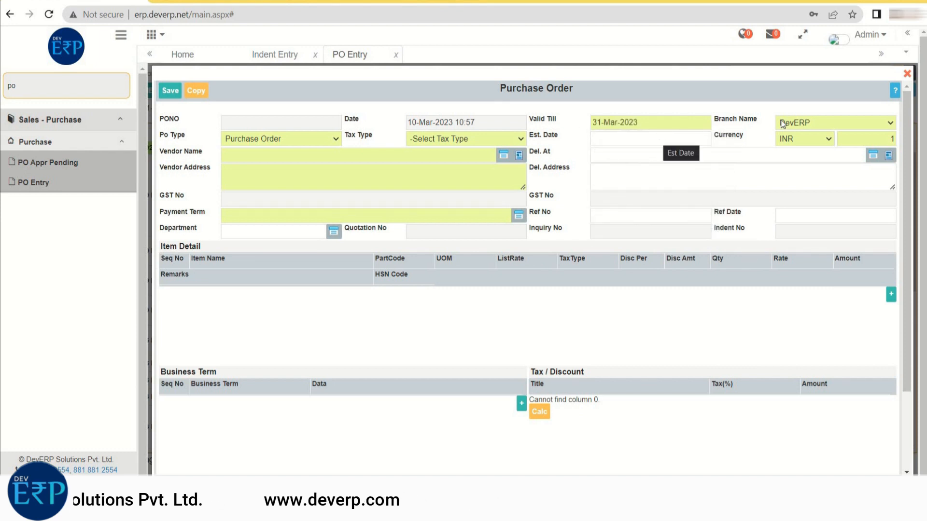
click(321, 139)
click(317, 161)
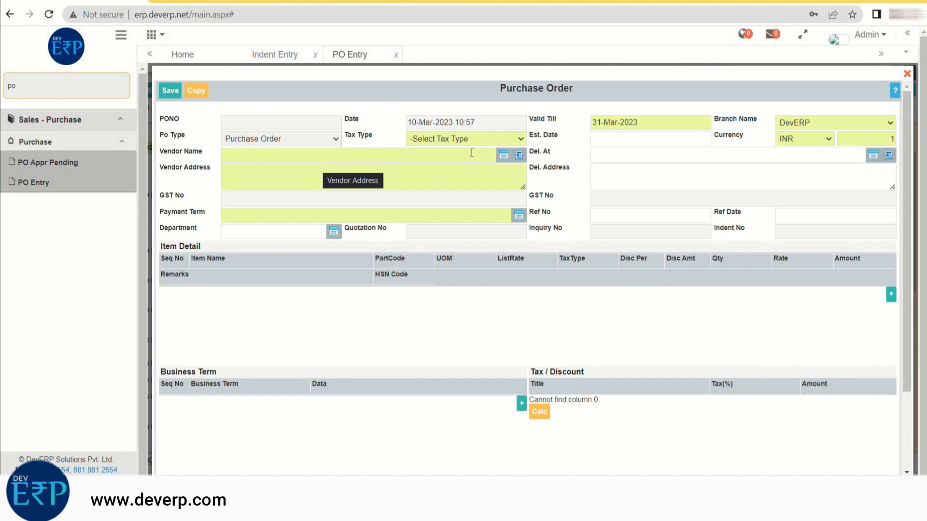
- Choose PURCHASE GST 18% as the tax type and set the estimated date to 16-Mar-2023
click(518, 142)
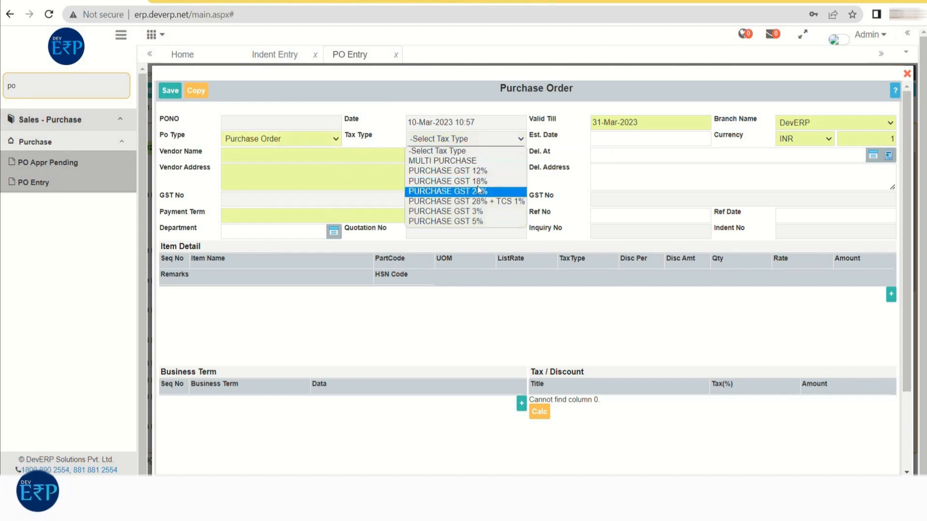
click(464, 181)
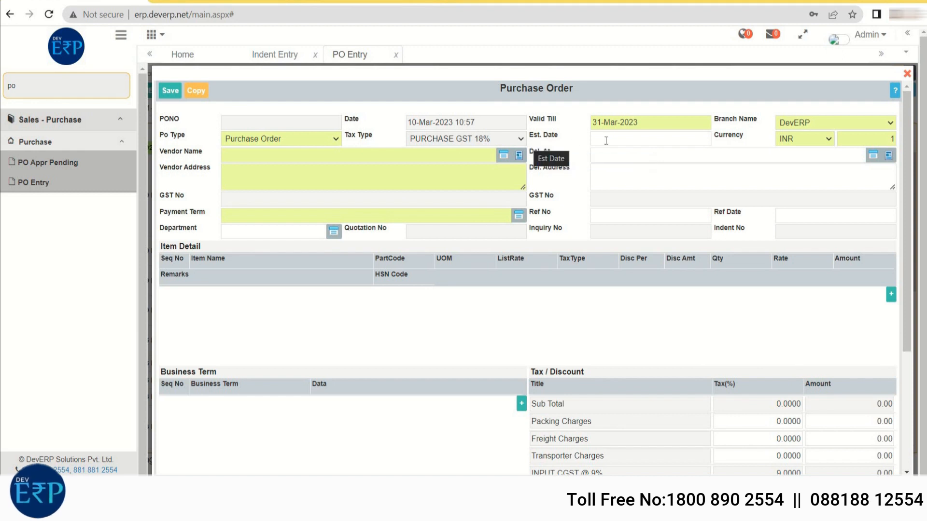
click(623, 139)
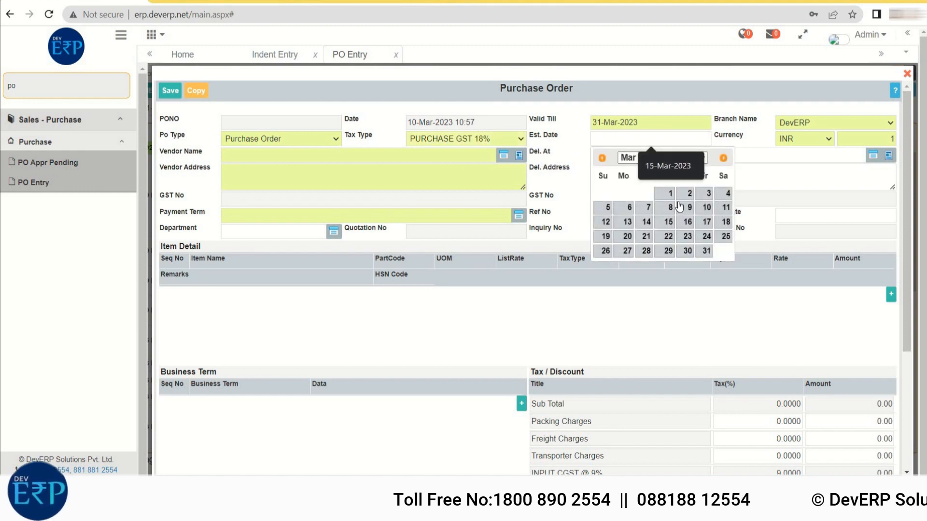
click(683, 223)
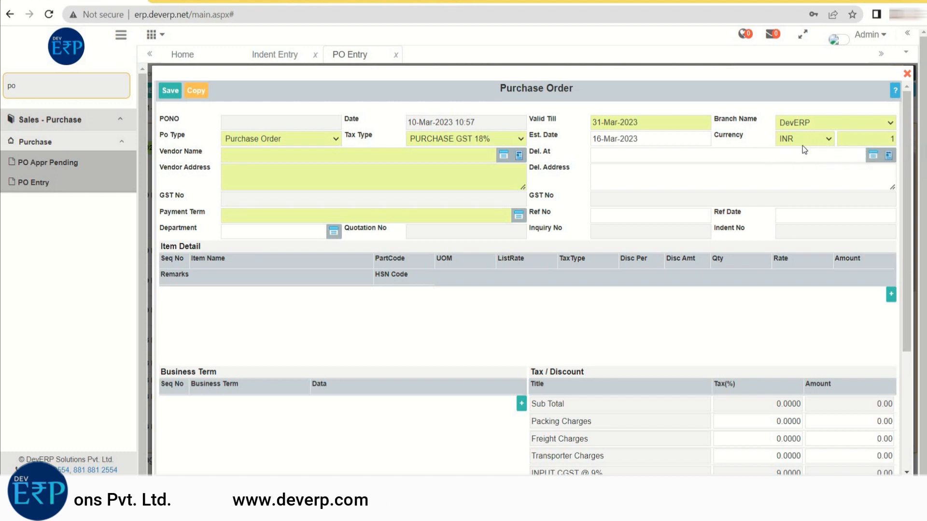
- Select 20 MICRONS LIMITED as the vendor and DEVERP SOLUTION PVT LTD as the delivery location
click(503, 156)
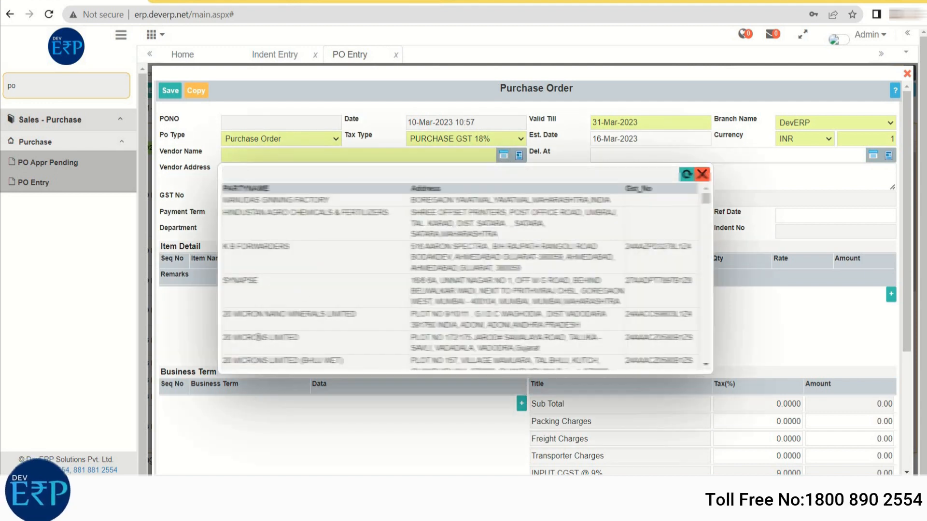
click(259, 342)
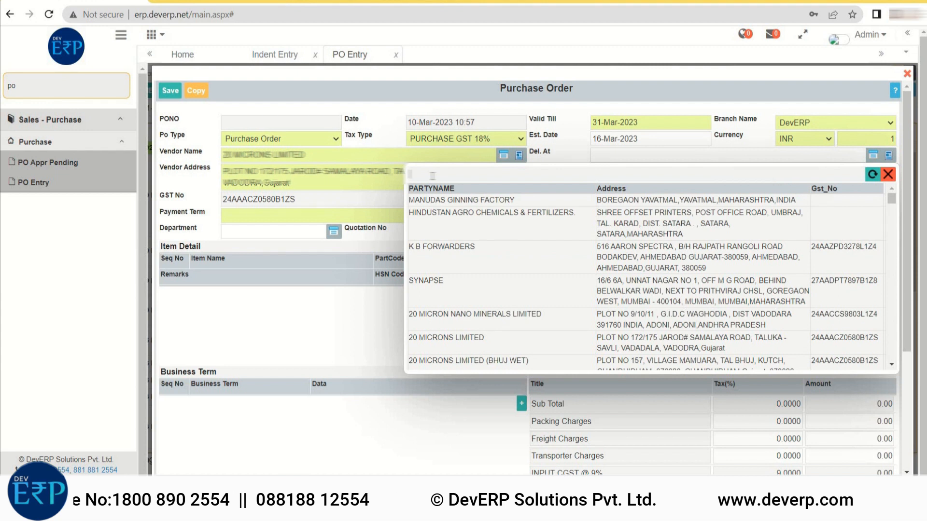
text(dev)
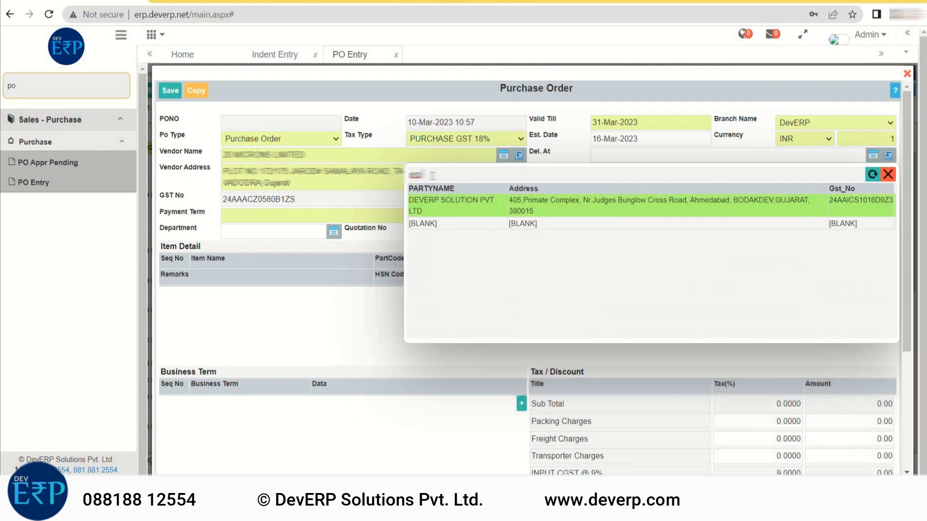
double_click(435, 204)
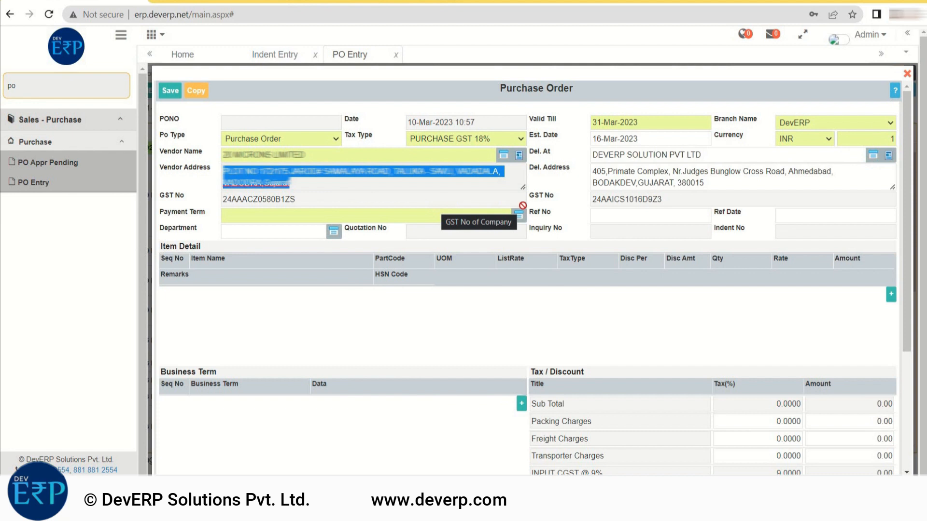
click(440, 193)
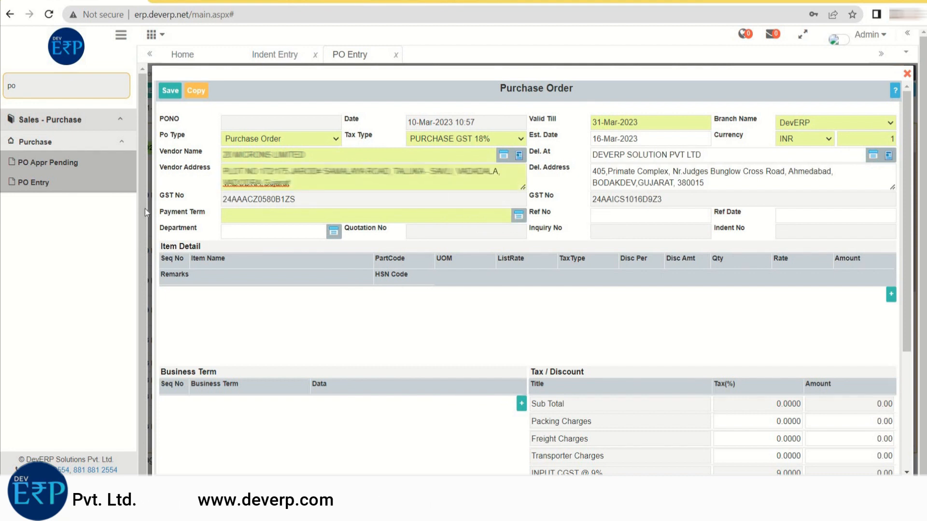
- Set the payment term to 30 Days, the reference date to 8-Mar-2023 and the department to IT & Software
click(518, 216)
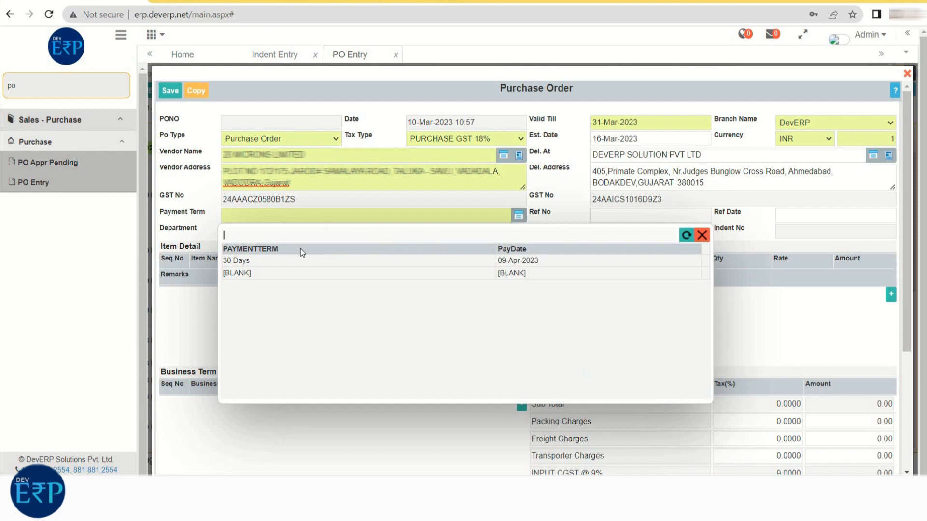
click(245, 261)
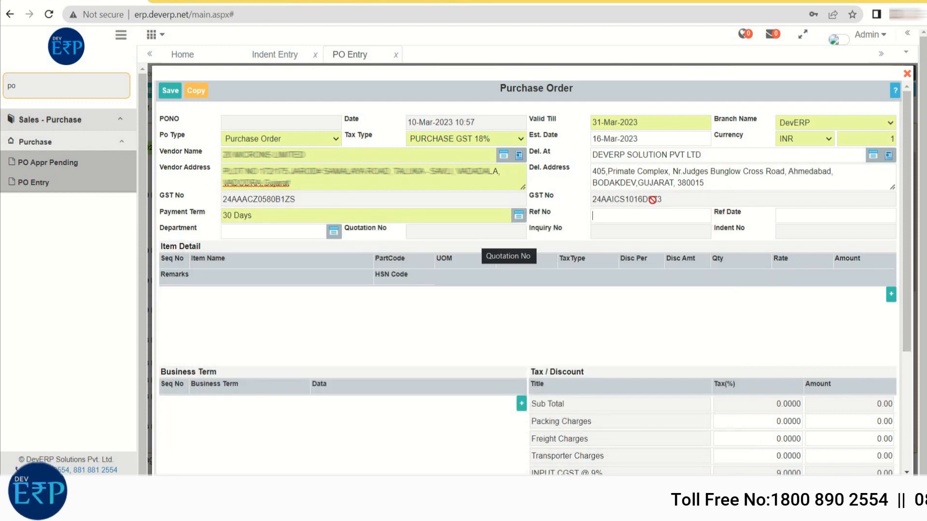
click(606, 215)
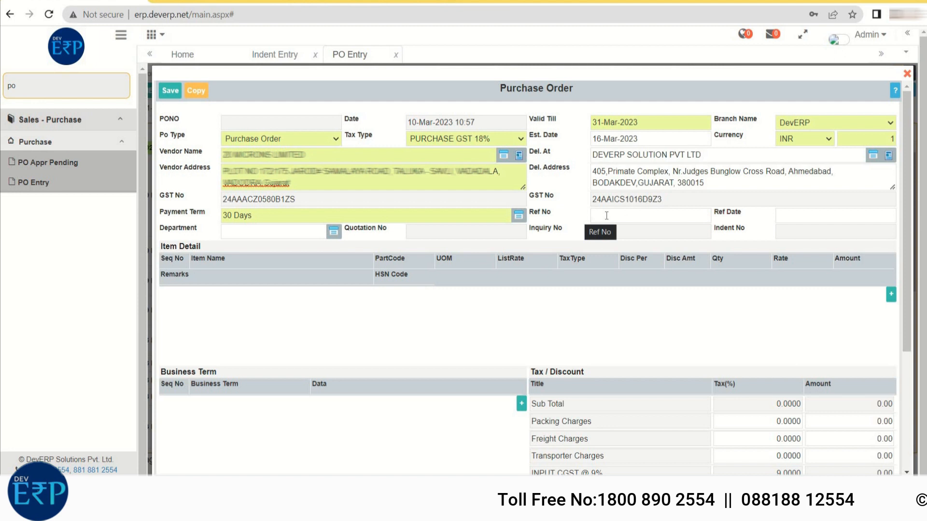
click(793, 218)
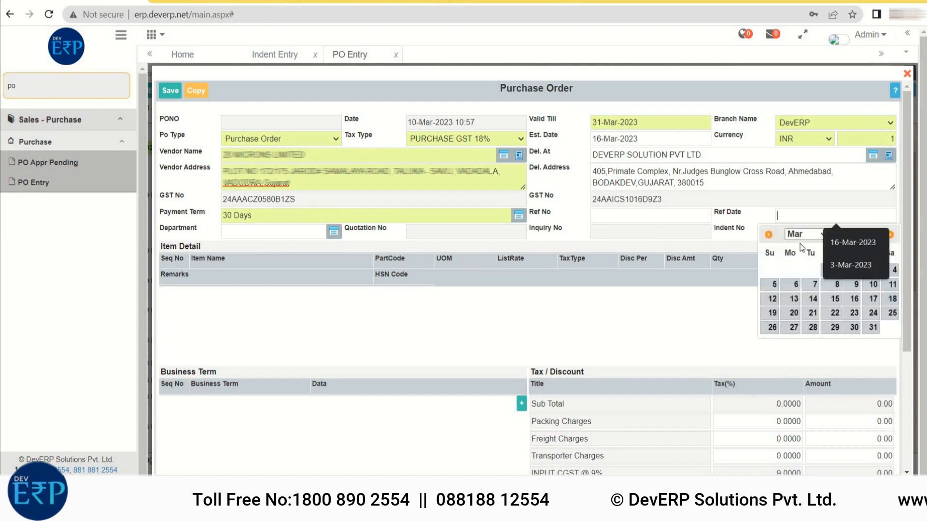
click(837, 285)
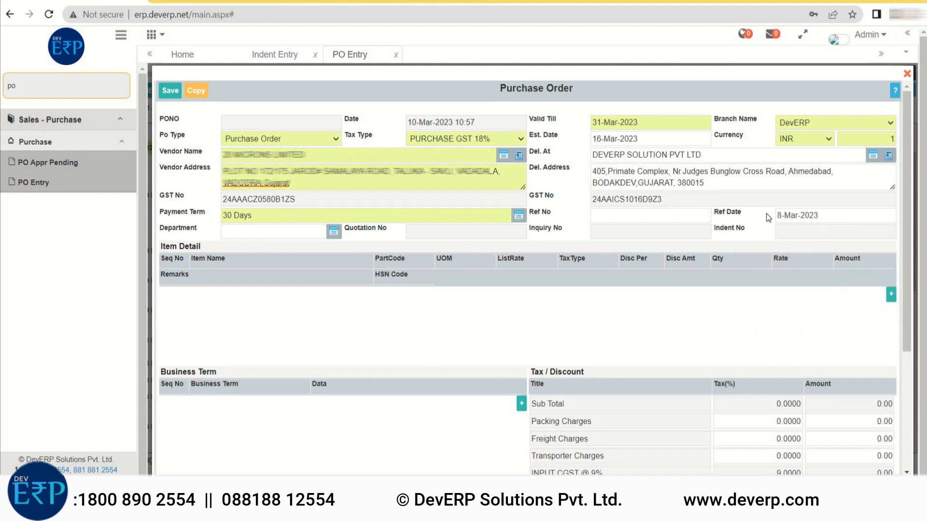
click(333, 232)
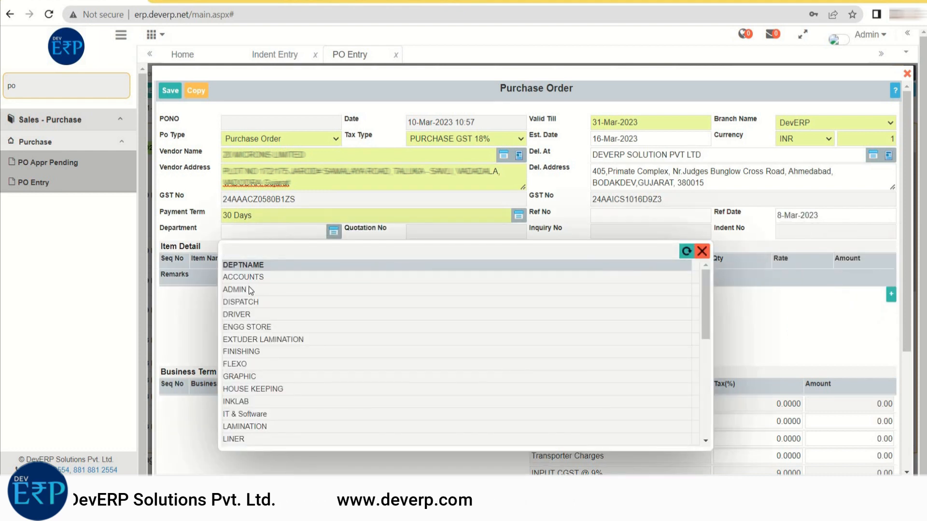
click(240, 414)
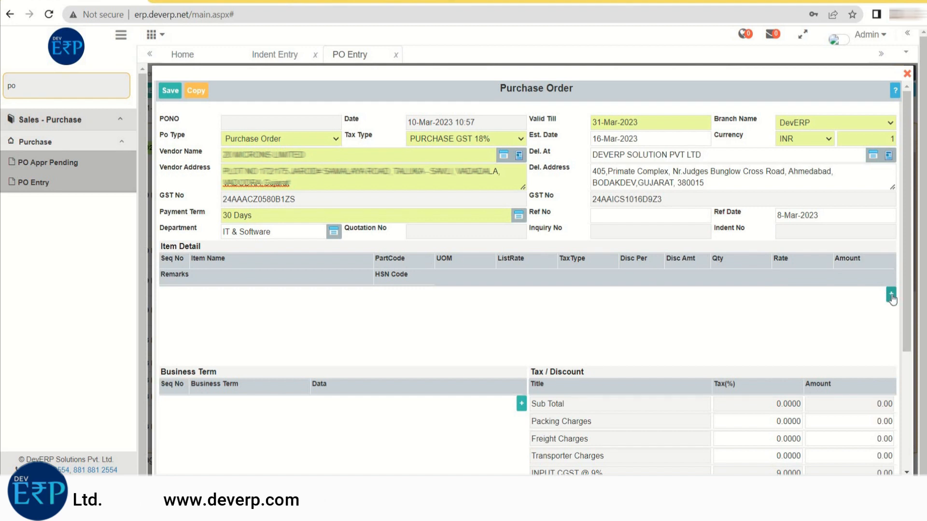
- Add the item 24 NATURAL 4.5 GRAM LAMI BOPP with discount amount 400, quantity 500 and rate 657
click(891, 295)
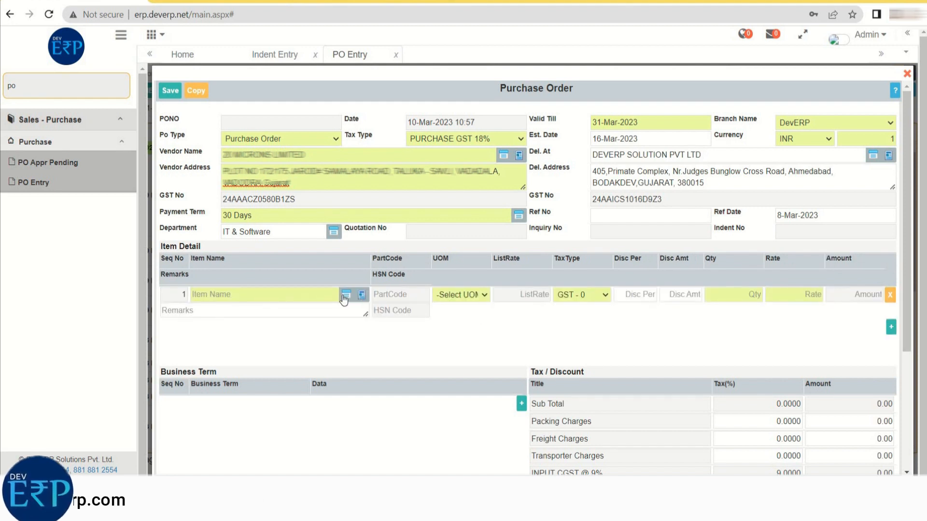
click(346, 296)
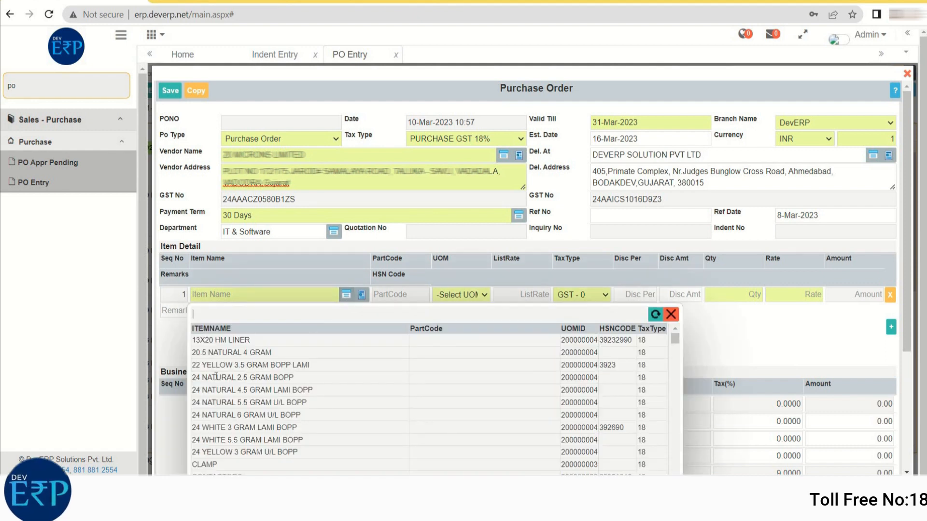
click(220, 391)
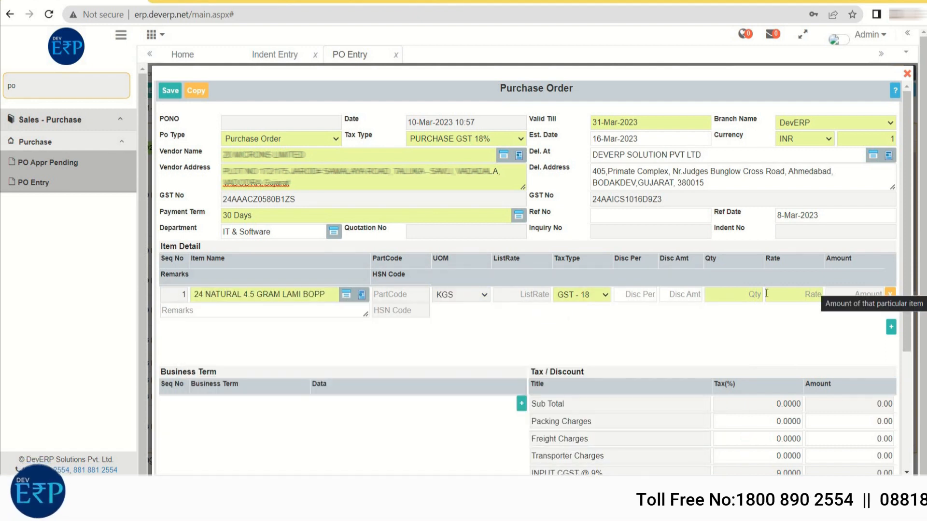
click(633, 296)
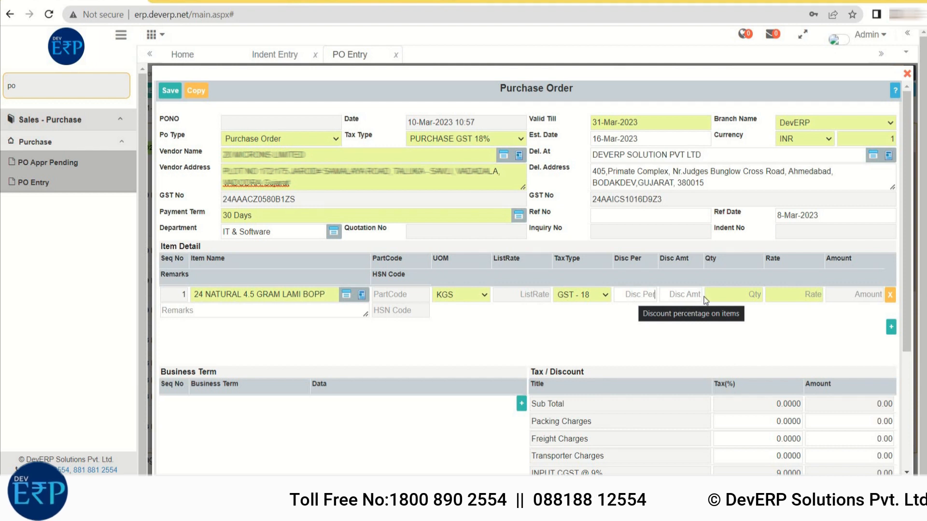
click(675, 295)
text(400)
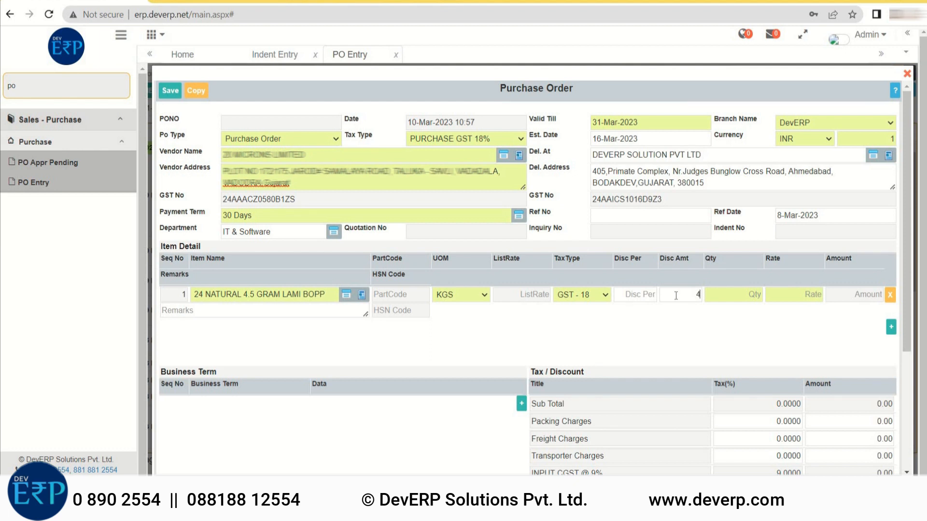
key(Tab)
click(704, 321)
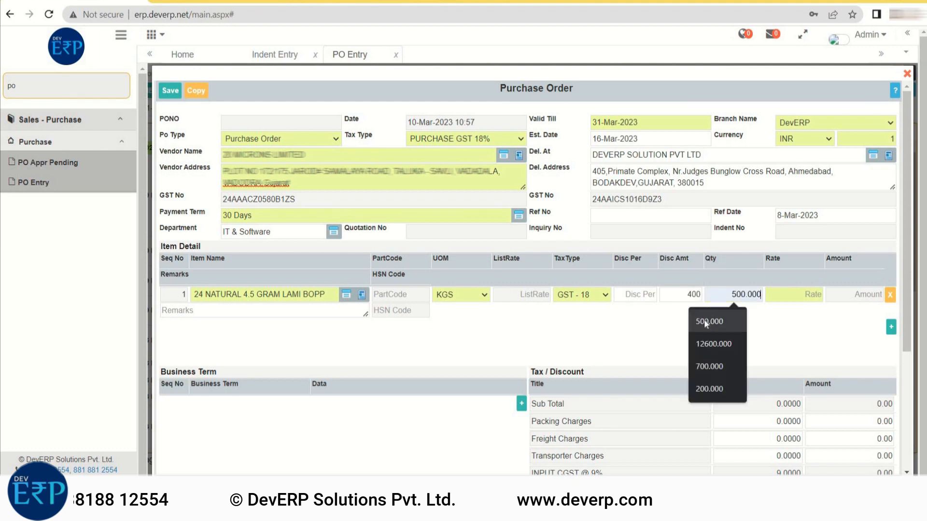
click(794, 295)
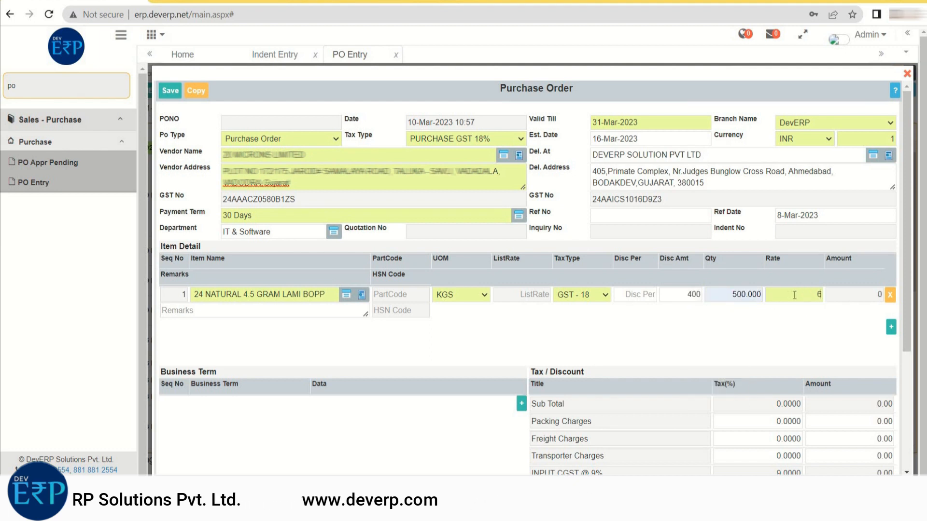
click(841, 301)
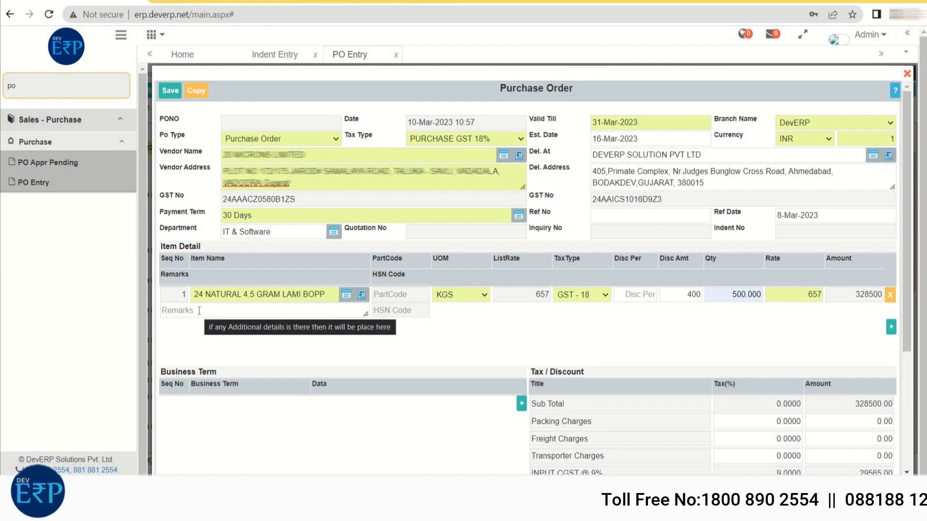
- Add a second item, 20.5 NATURAL 4 GRAM, with a 15 percent discount, quantity 200 and rate 654
click(891, 328)
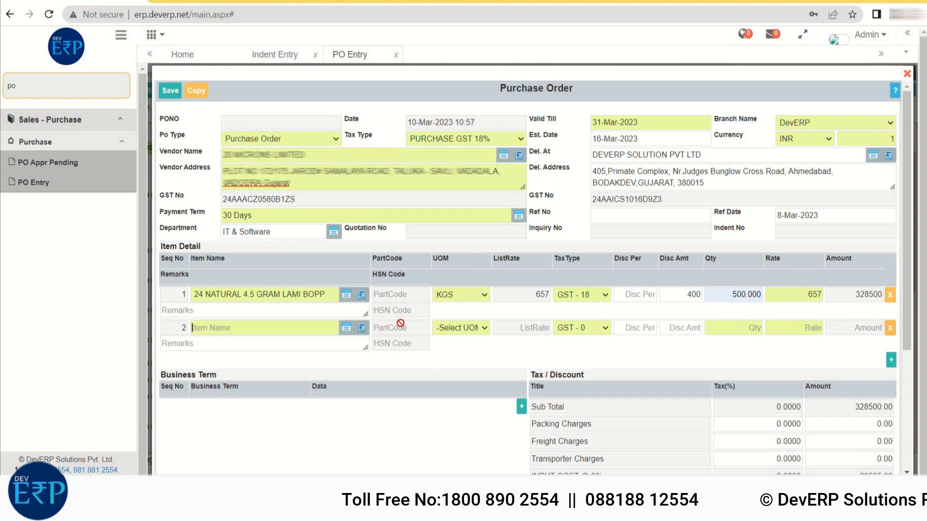
click(345, 332)
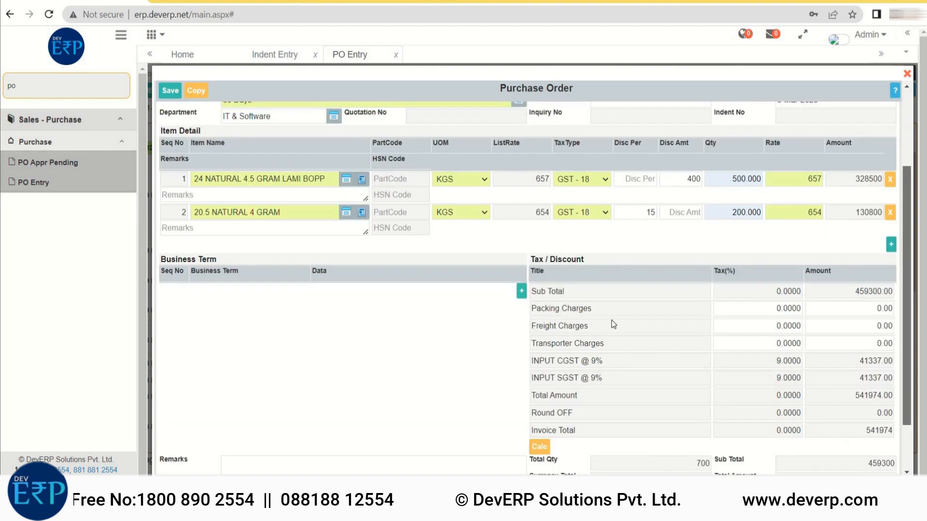
scroll(636, 390, up, 3)
scroll(636, 390, down, 4)
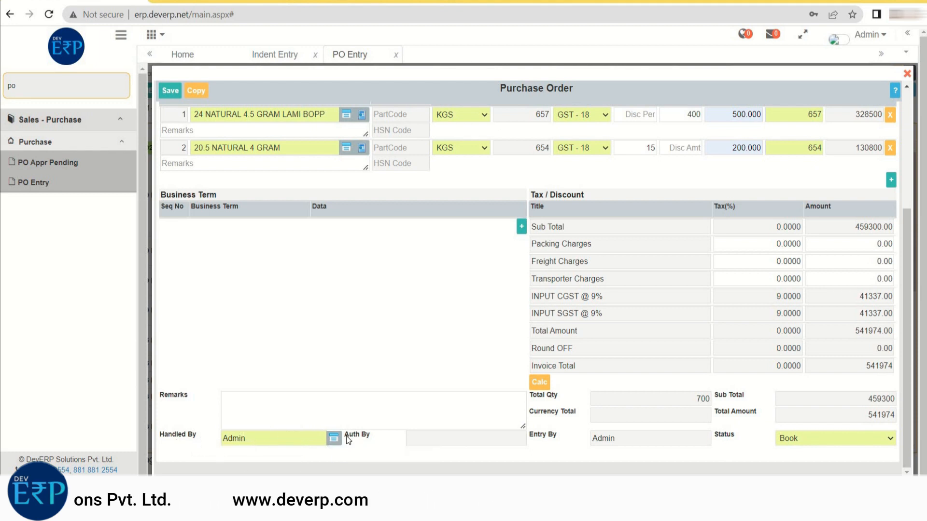
drag(905, 269, 913, 143)
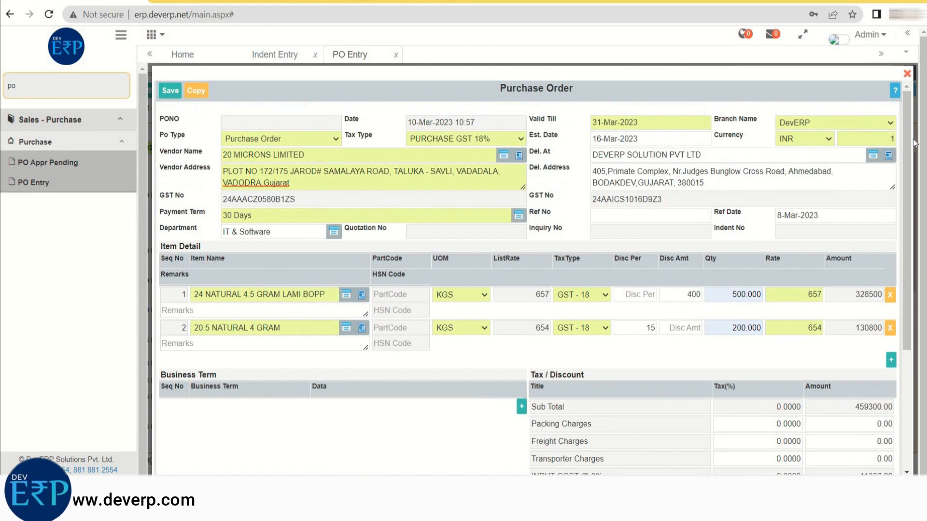
- Save the purchase order for 20 MICRONS LIMITED and close its form
click(167, 92)
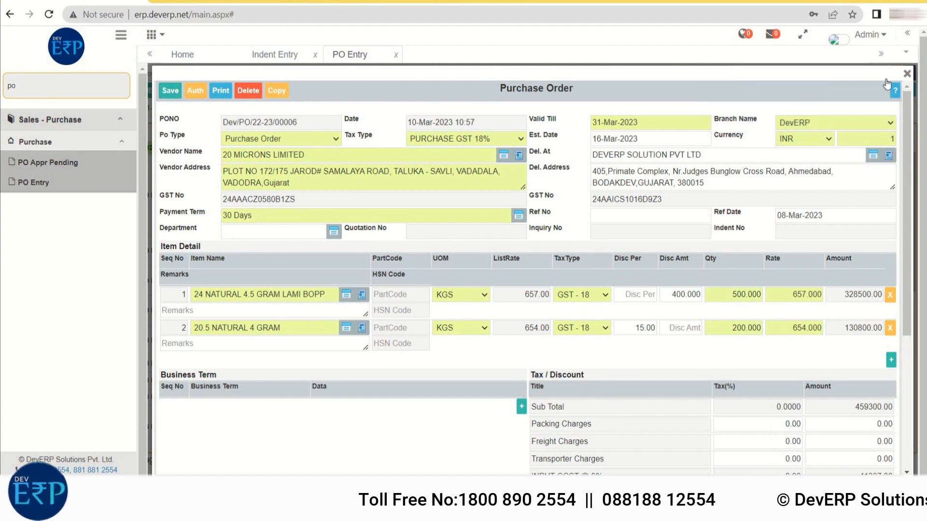
click(906, 74)
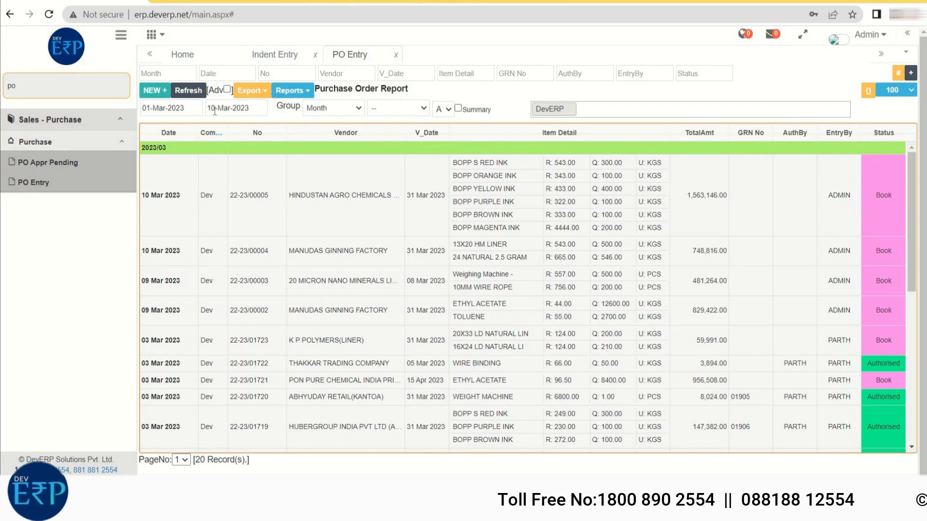
- Group the Purchase Order Report first by Date and second by Vendor, and show its available export formats
click(338, 108)
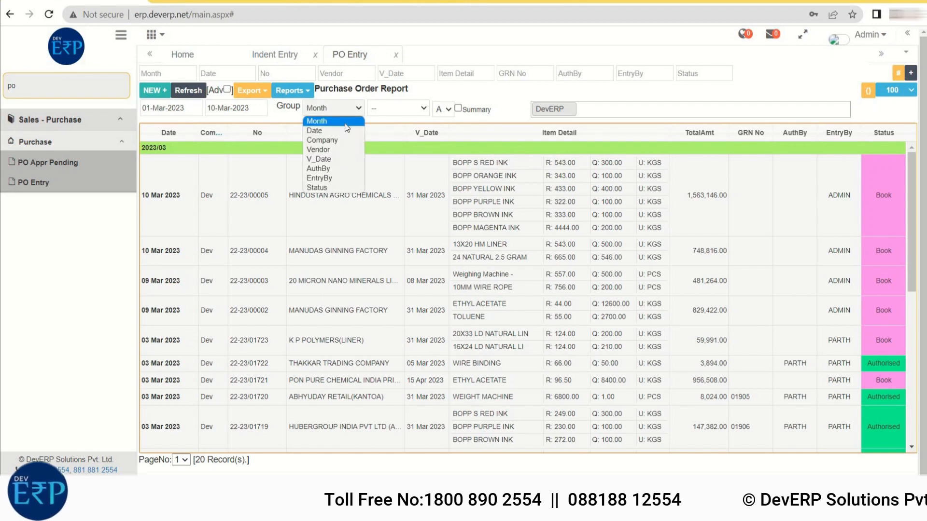
click(342, 131)
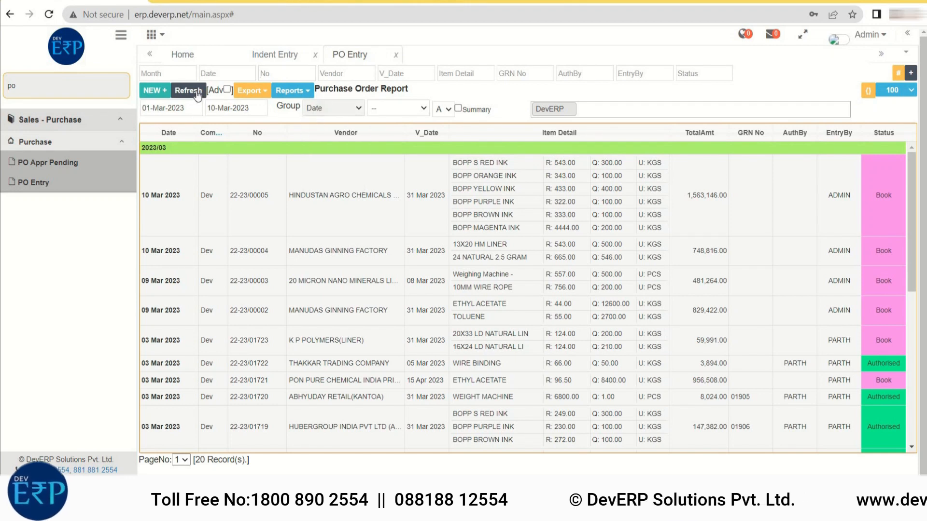
click(419, 108)
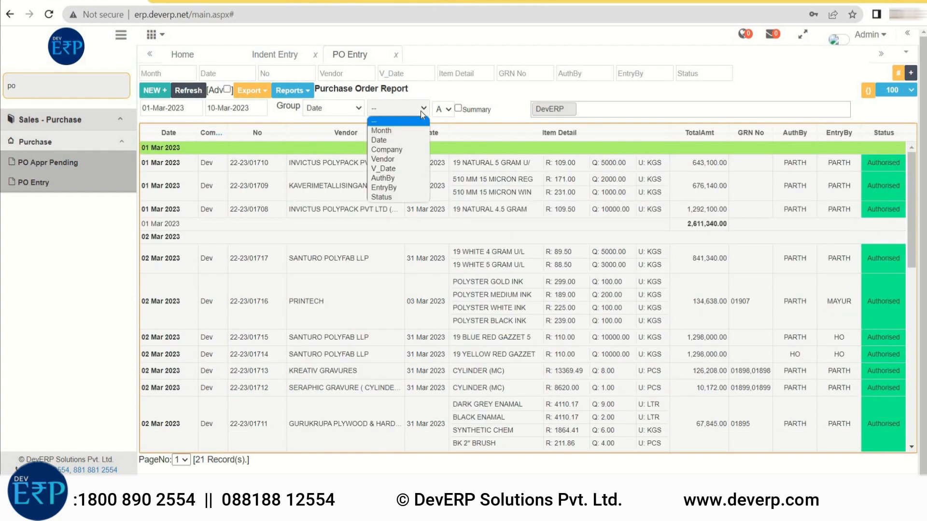
click(411, 160)
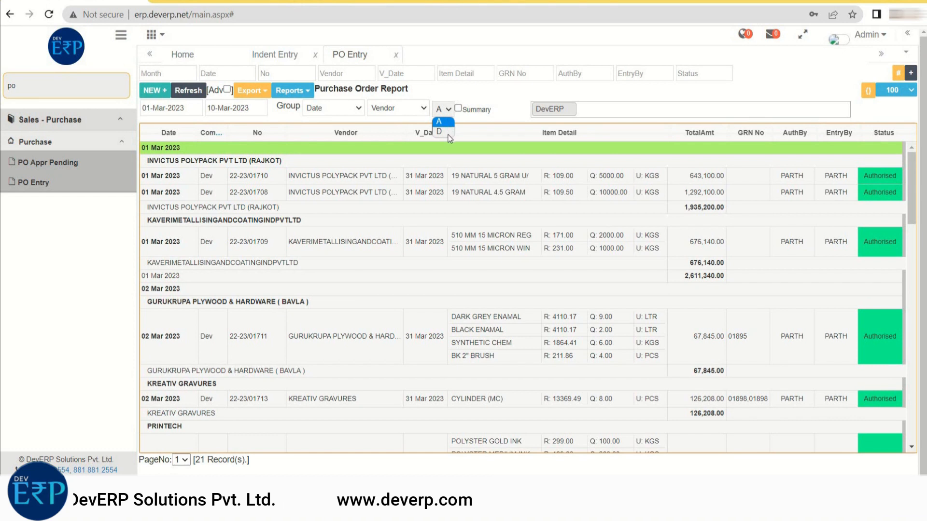
click(258, 91)
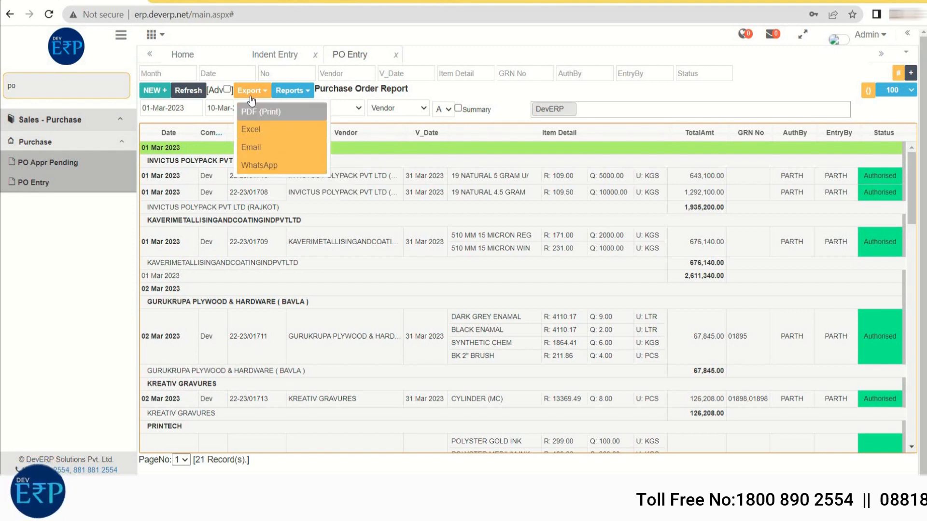
- View the PO Item Wise report, followed by the Open PO report
click(292, 90)
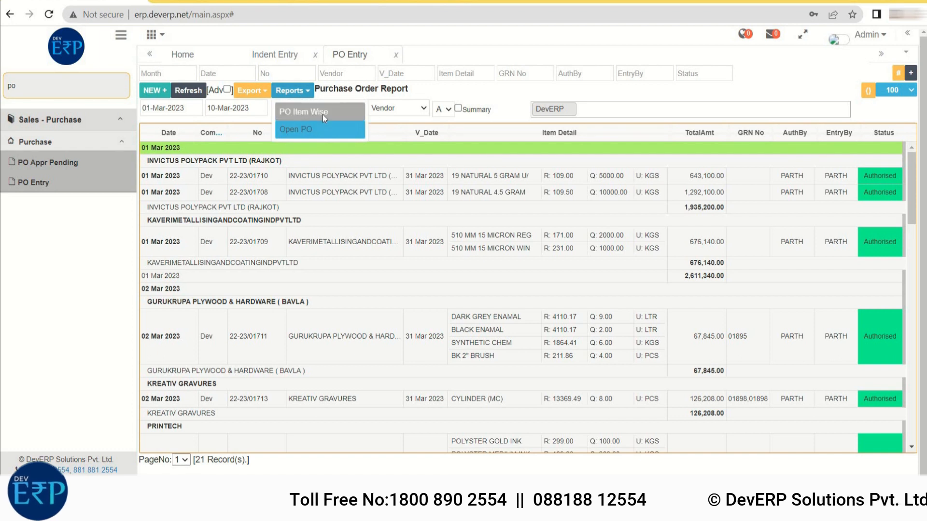
click(323, 114)
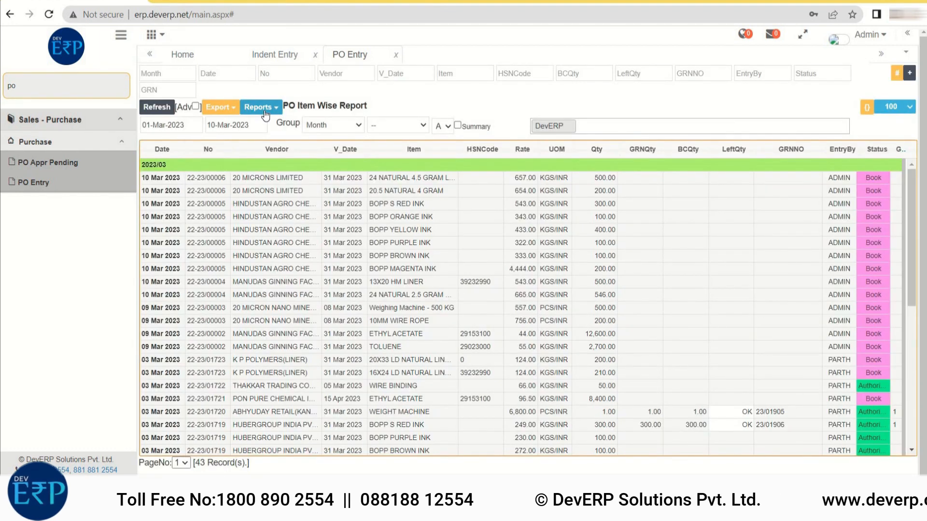
click(263, 107)
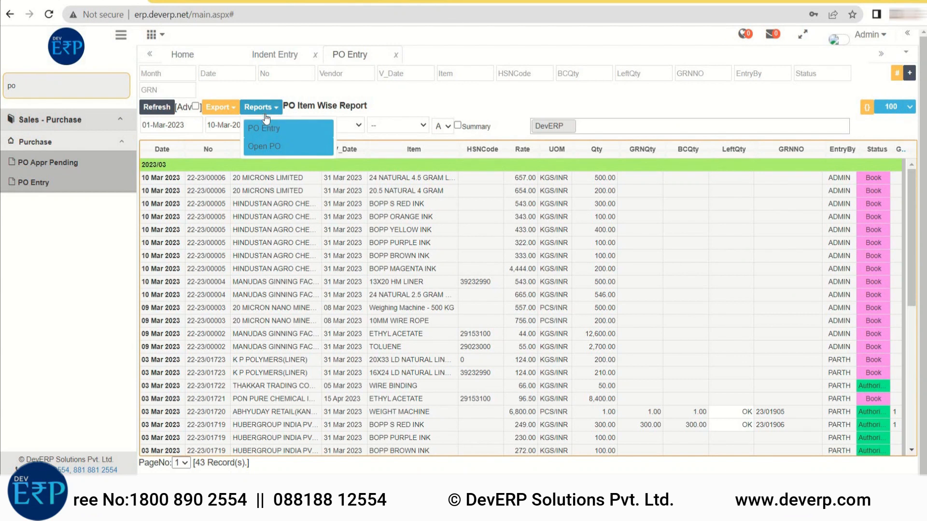
click(268, 149)
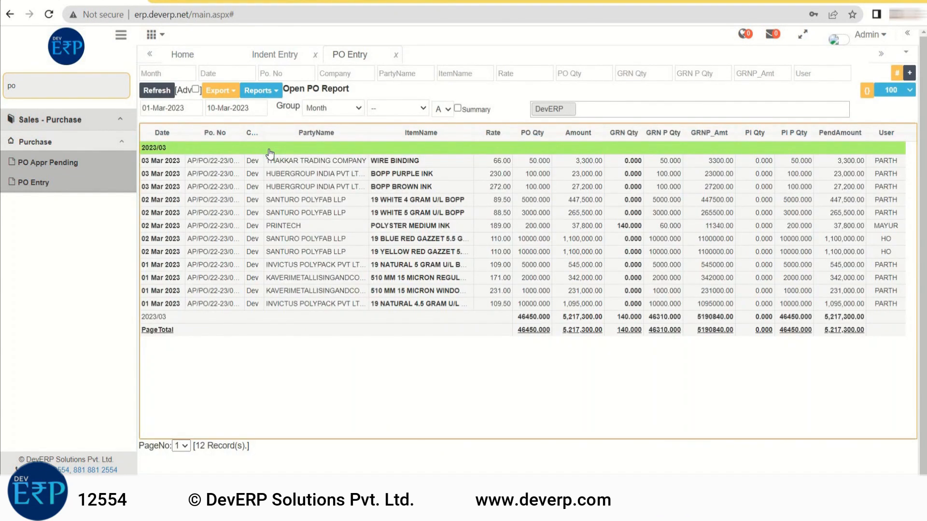